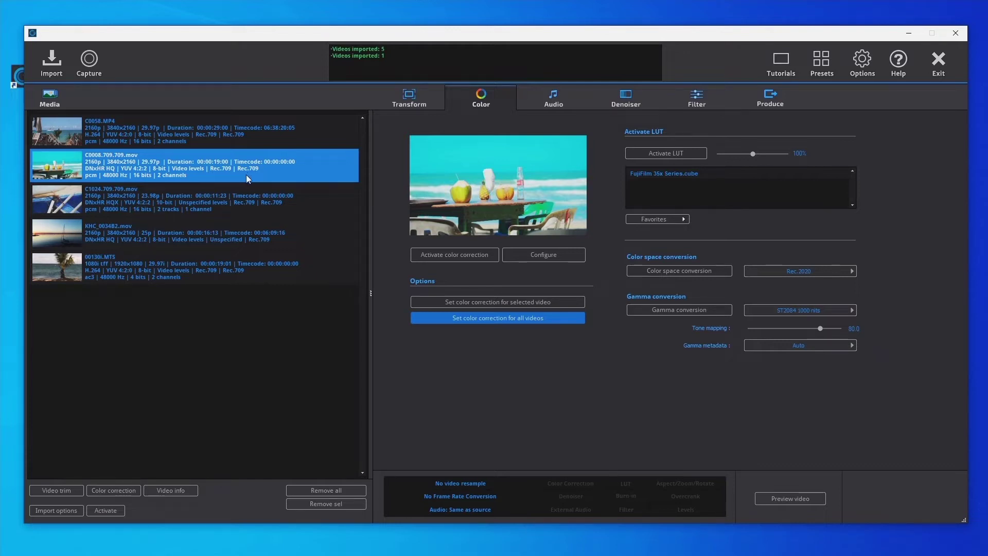
Step: Select the sailboat clip KHC_0034B2.mov in the media list and bring up its options
left_click(330, 196)
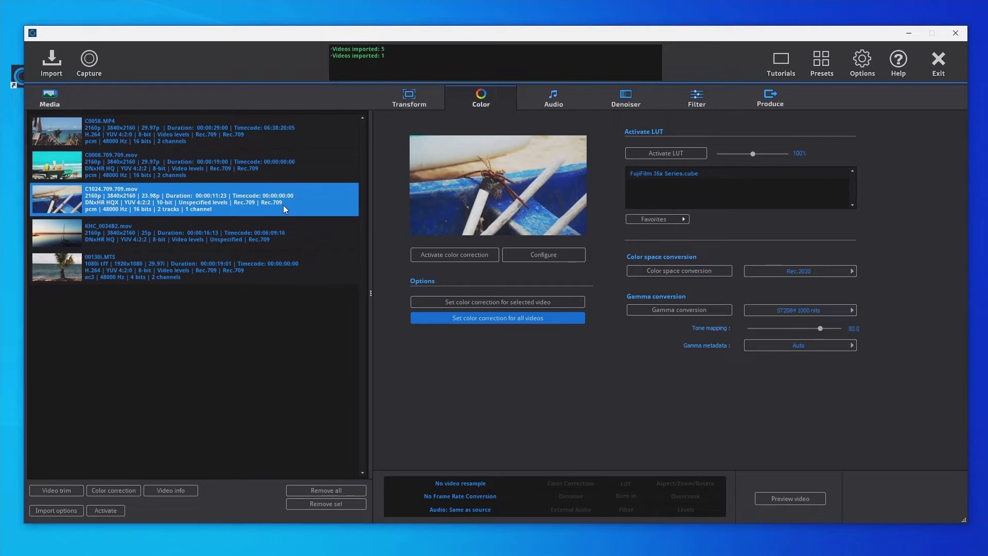
left_click(334, 229)
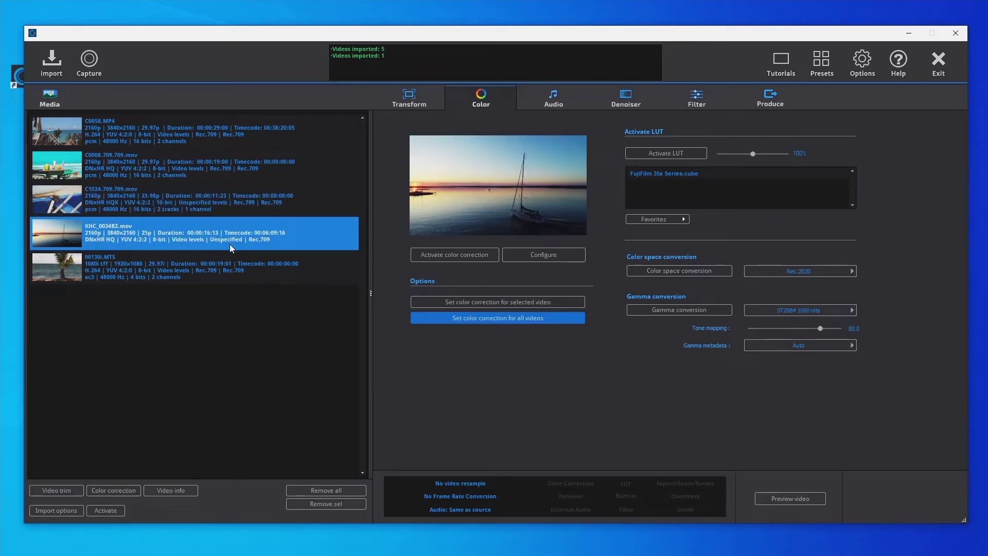
right_click(295, 226)
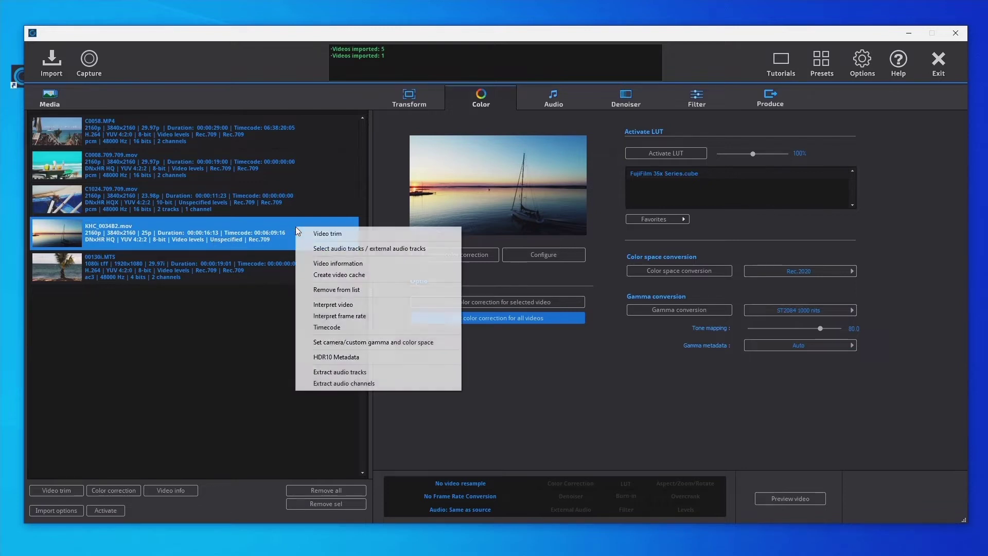
Step: Interpret KHC_0034B2.mov with Rec.709 transfer characteristics, applied to the selected clip only
left_click(401, 304)
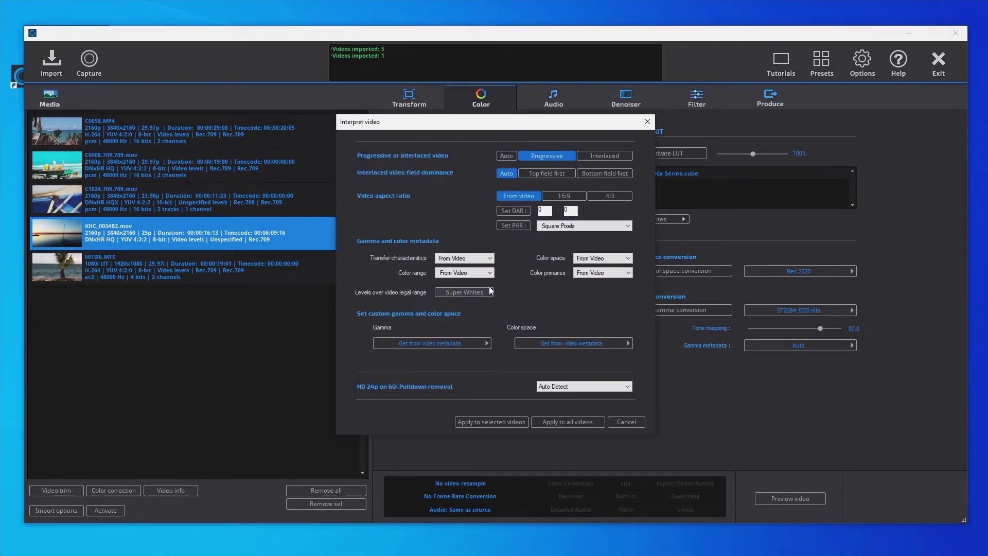
left_click(491, 258)
left_click(490, 275)
left_click(492, 421)
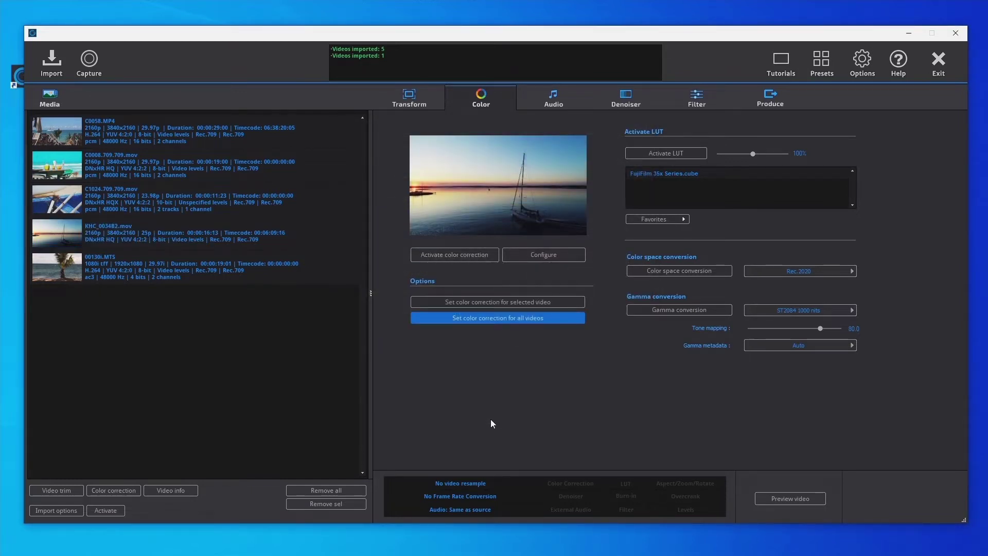
Step: Activate import options and restrict colour correction to the selected video
left_click(110, 512)
left_click(557, 320)
left_click(576, 303)
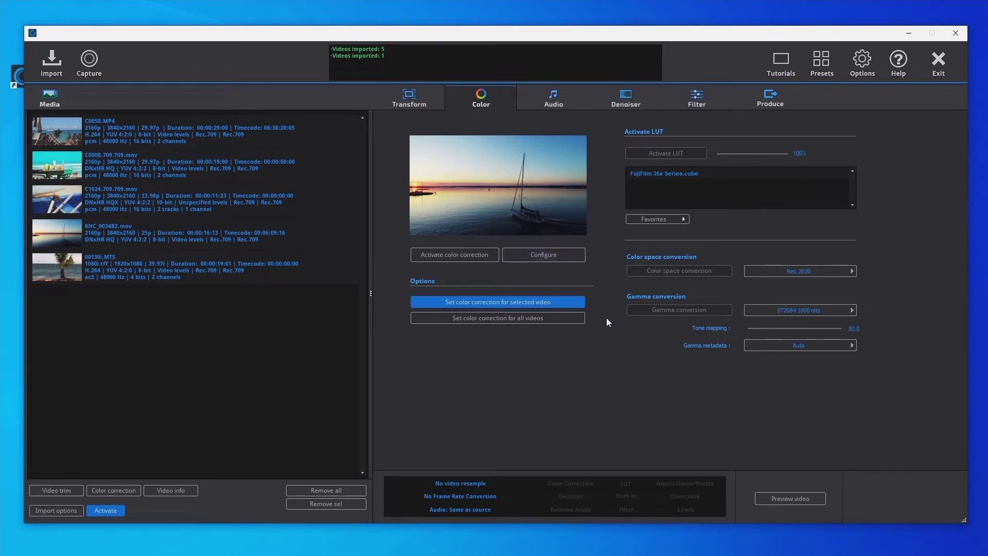
Step: Apply colour correction to all videos with Rec.2020 colour space conversion enabled
left_click(570, 318)
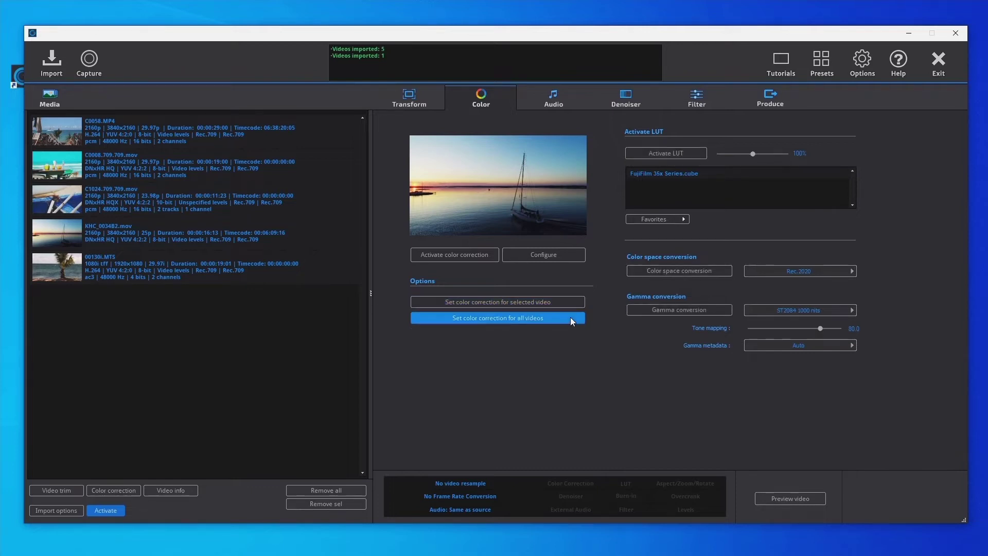
left_click(785, 271)
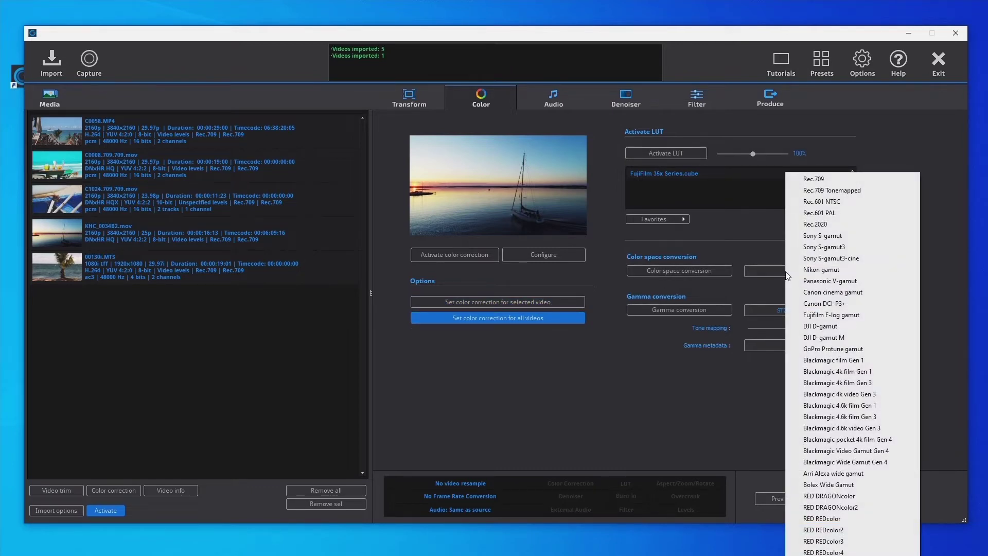
left_click(839, 226)
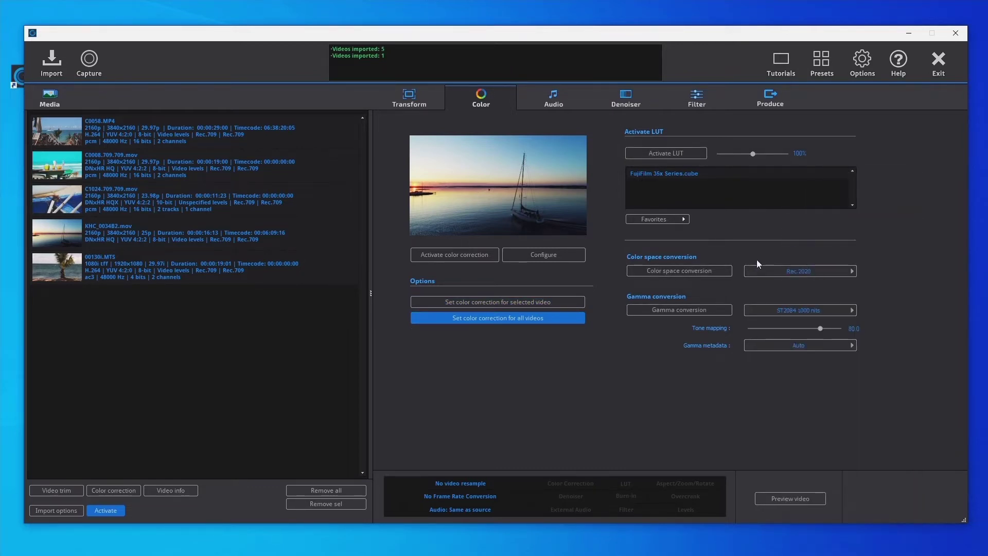
left_click(729, 271)
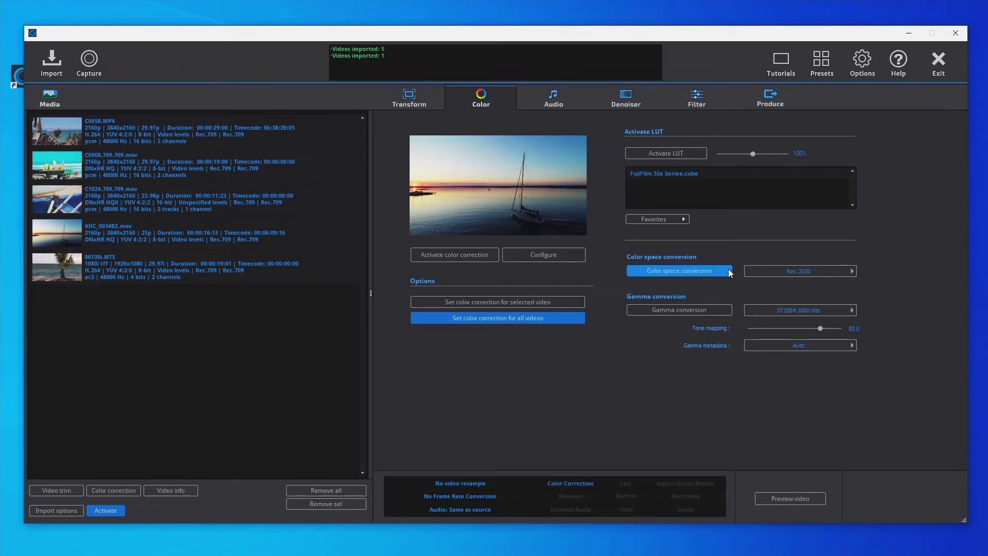
Step: Enable gamma conversion to ST2084 1000 nits with tone mapping set to 80
left_click(852, 310)
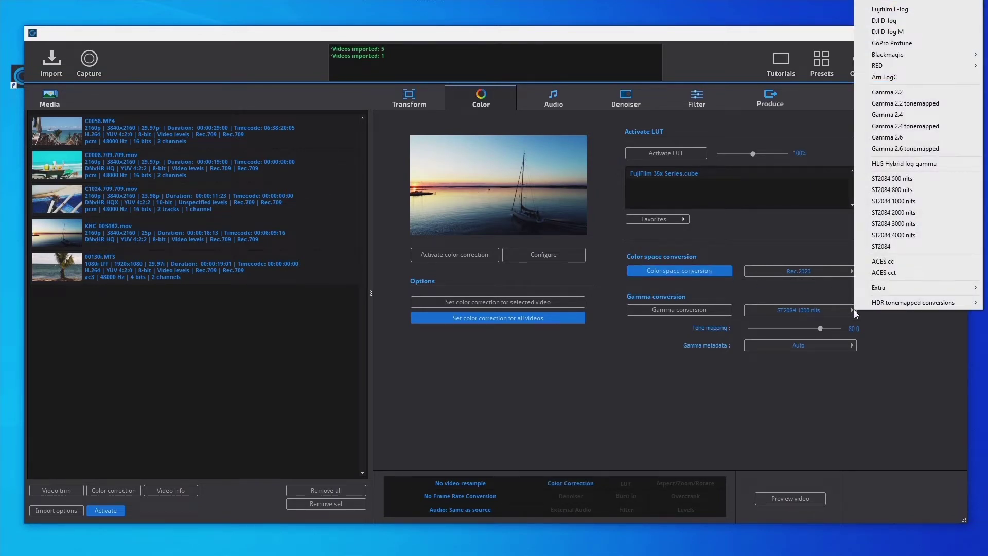
left_click(909, 203)
left_click(705, 311)
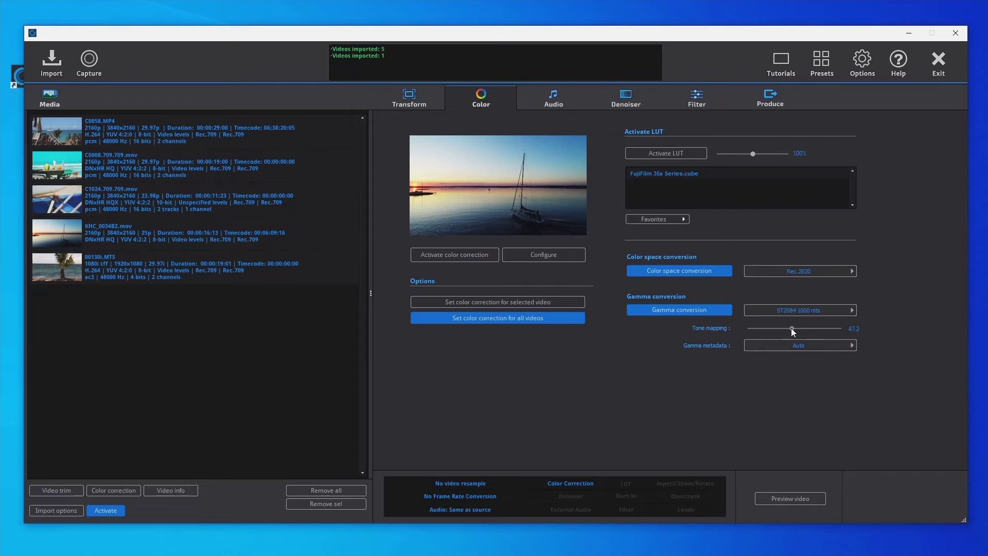
left_click_drag(771, 328, 740, 329)
left_click_drag(827, 330, 798, 330)
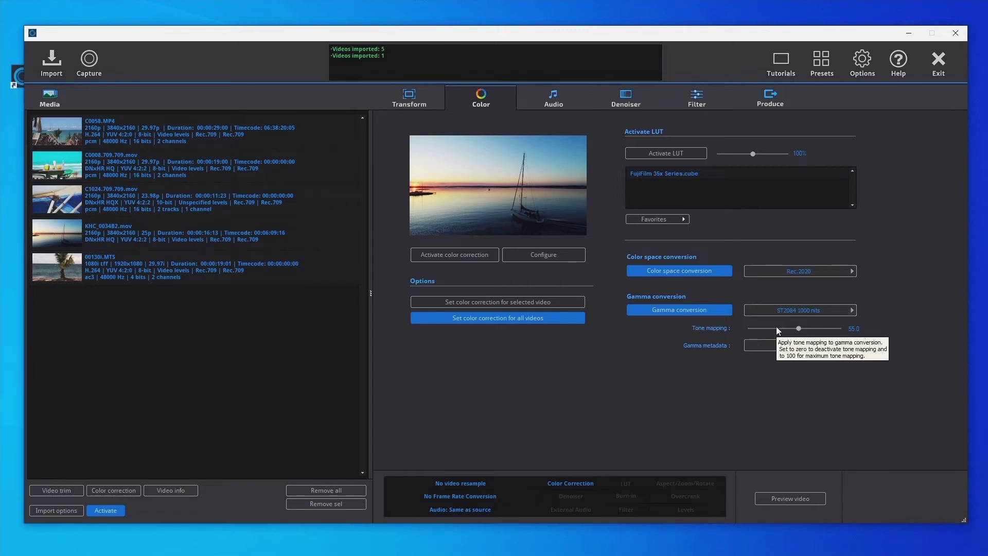
left_click_drag(798, 328, 820, 328)
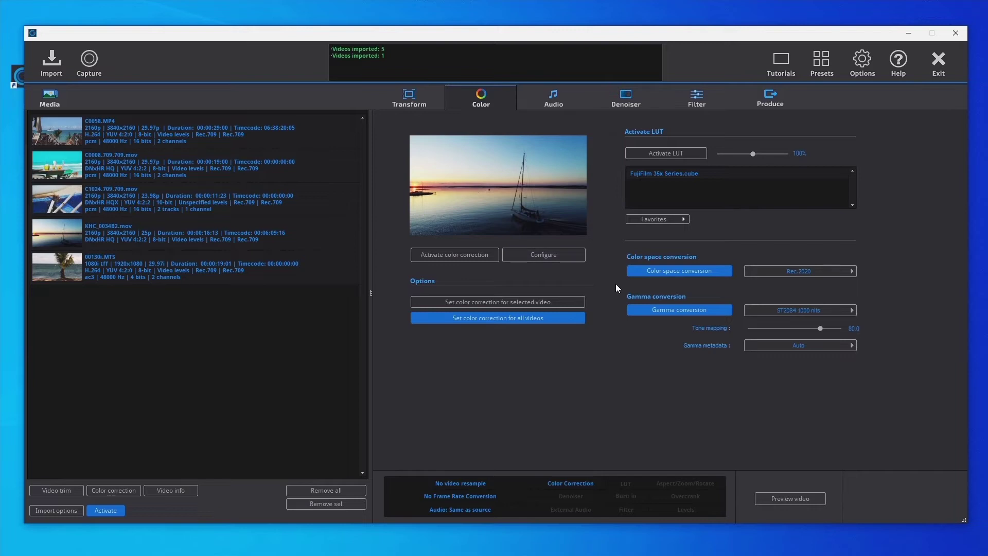
Step: Disable both conversions, return to per-clip correction, and open grading for C0008.709.709.mov
left_click(637, 272)
left_click(644, 312)
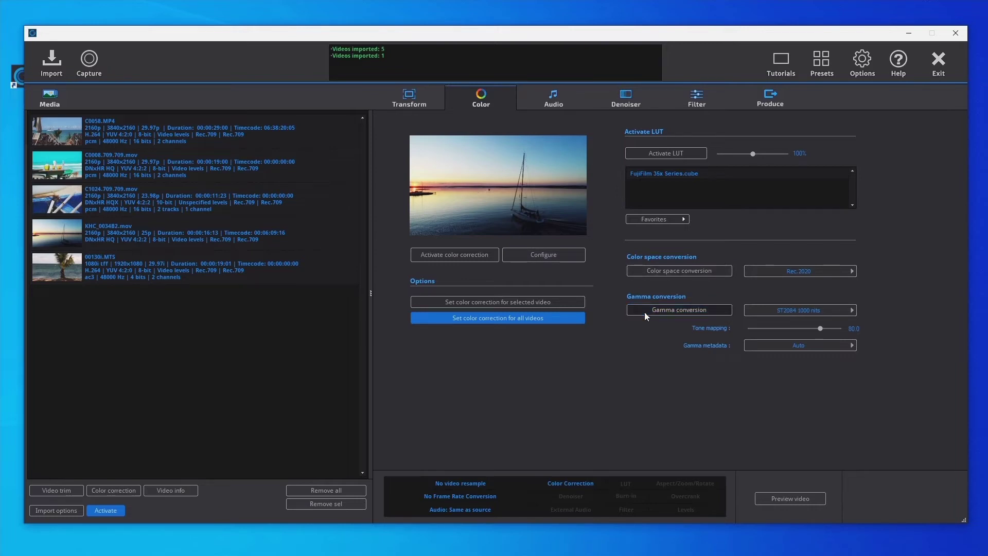
left_click(562, 302)
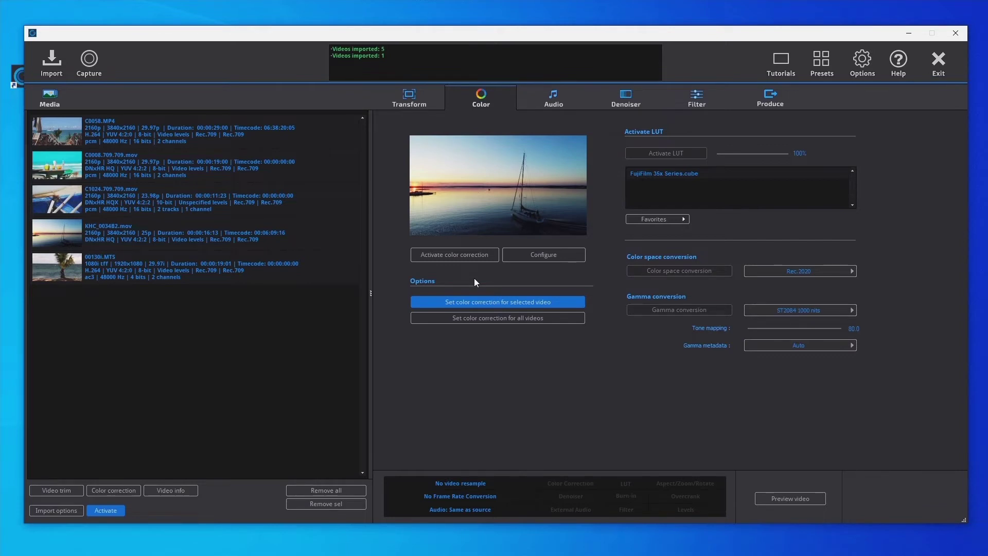
left_click(293, 169)
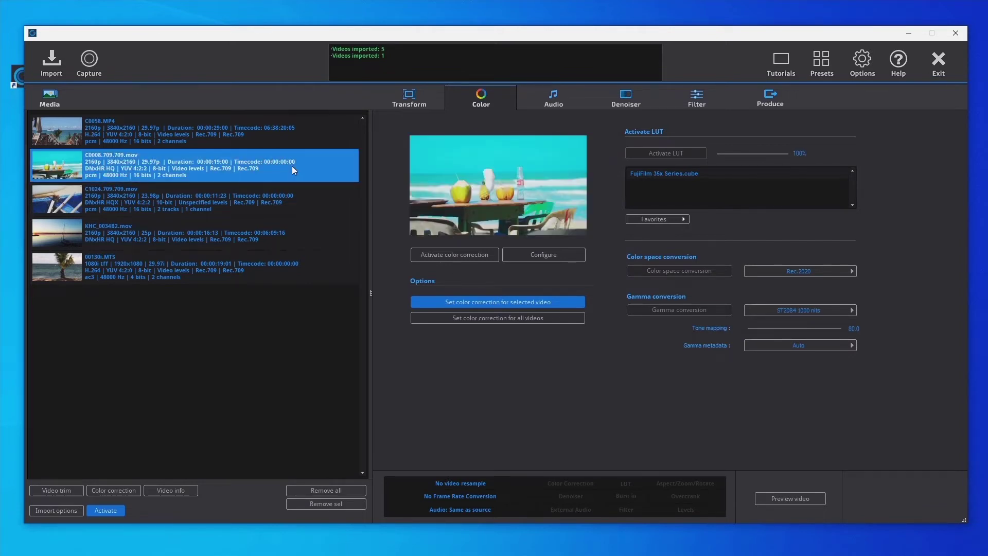
left_click(547, 255)
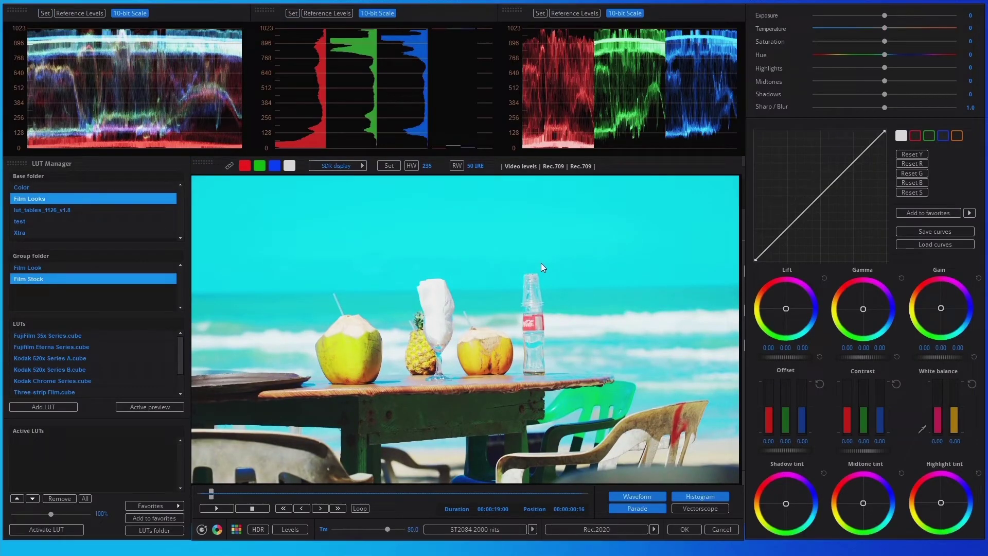
Step: Preview the beach clip in HDR, targeting Rec.2020 colour space and ST2084 500 nits gamma
left_click(355, 166)
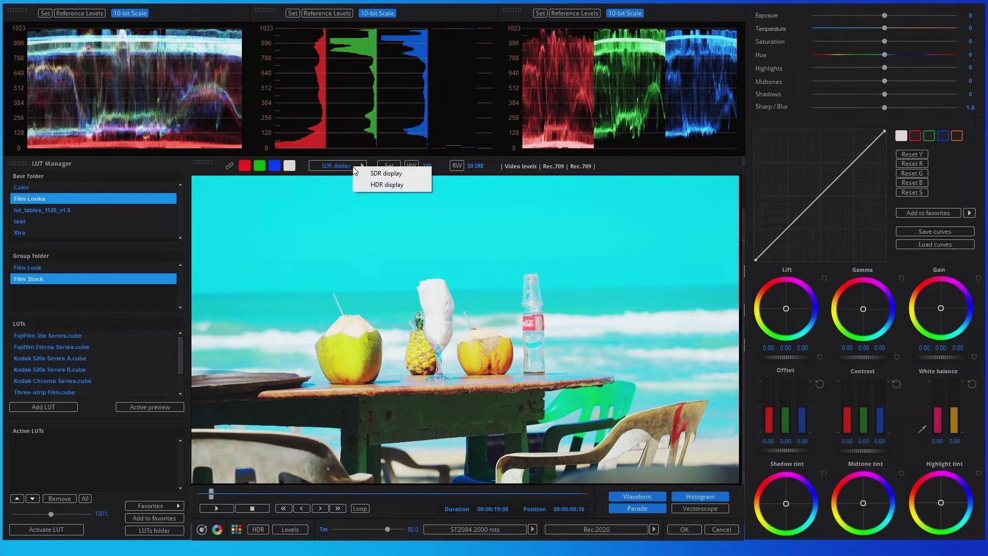
left_click(401, 188)
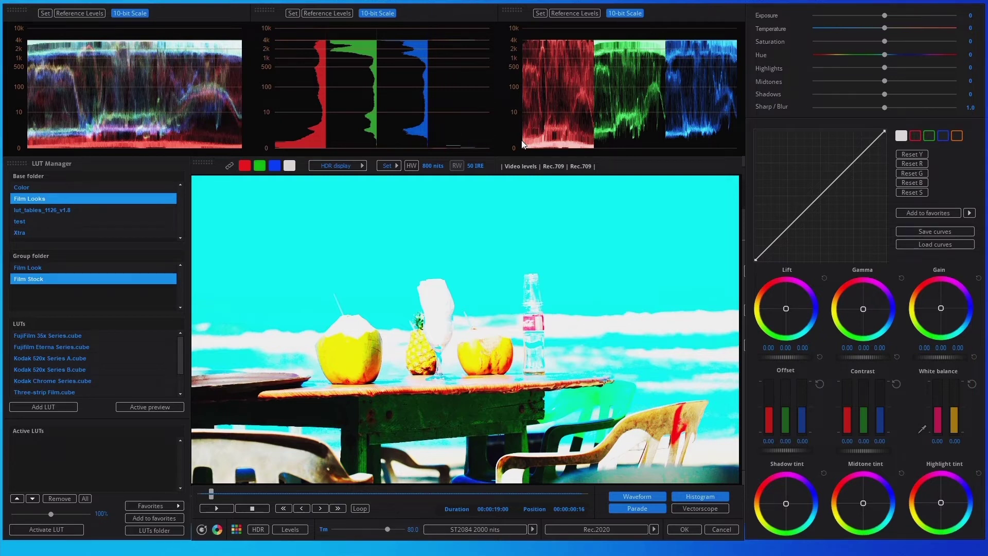
left_click(653, 529)
left_click(719, 124)
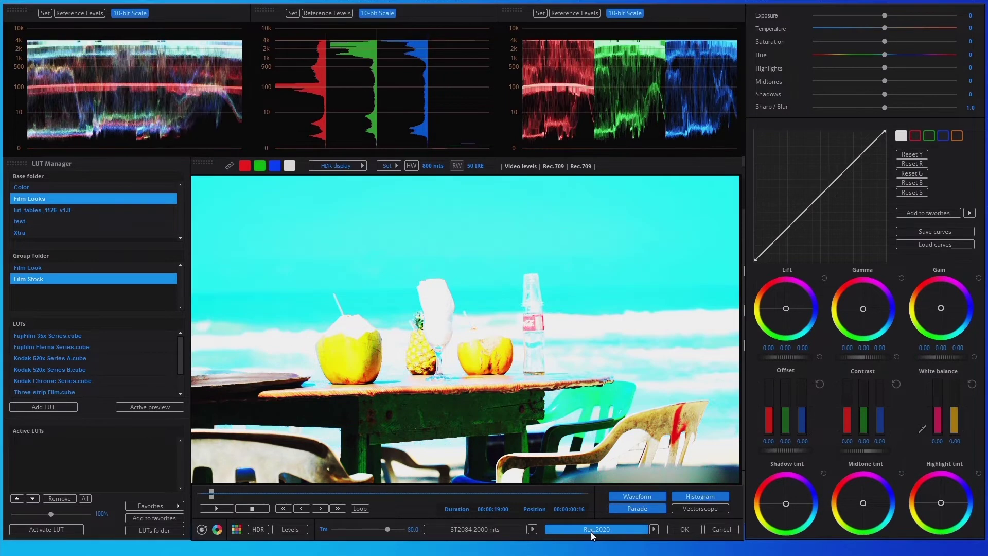
left_click(533, 528)
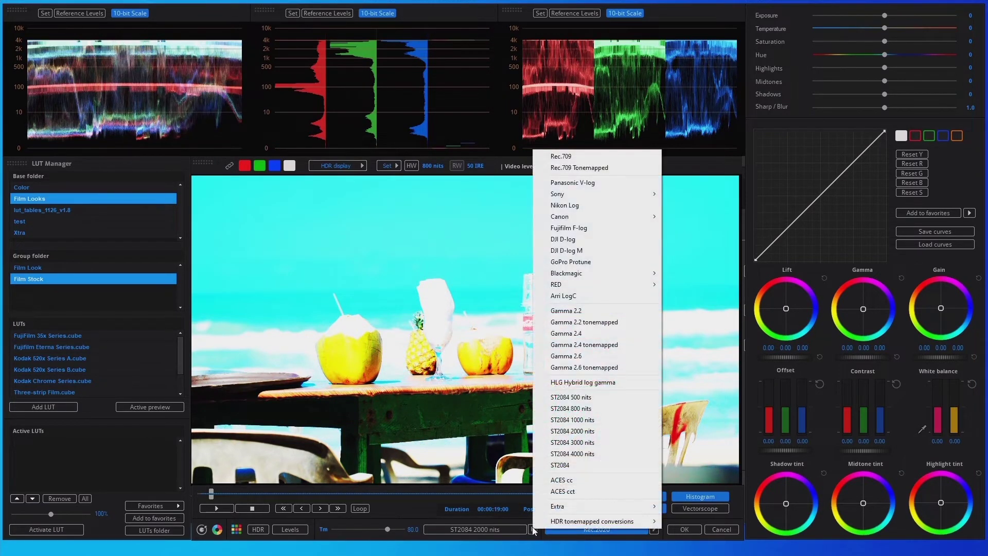
left_click(597, 400)
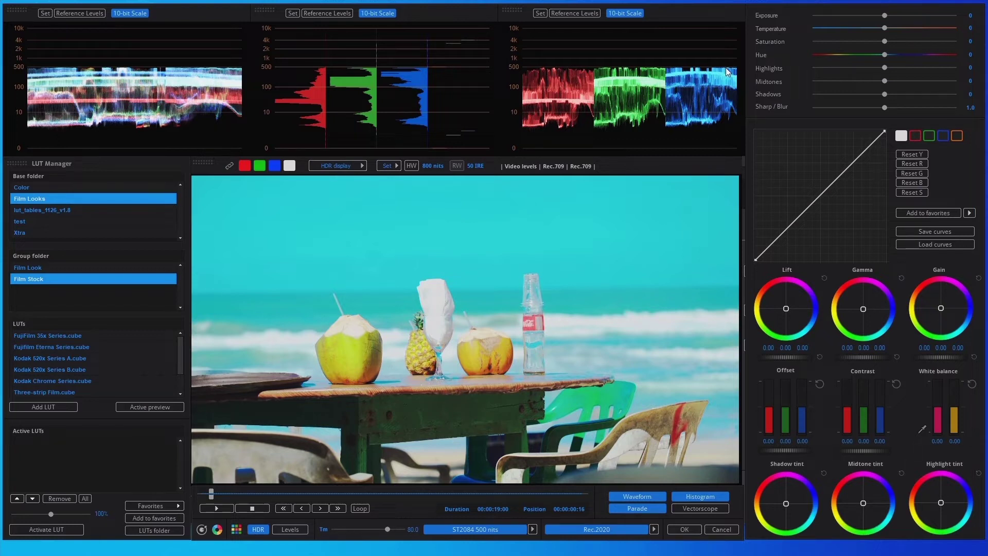
Step: Retarget the beach clip's gamma to ST2084 1000 nits and settle tone mapping at 80
left_click(531, 529)
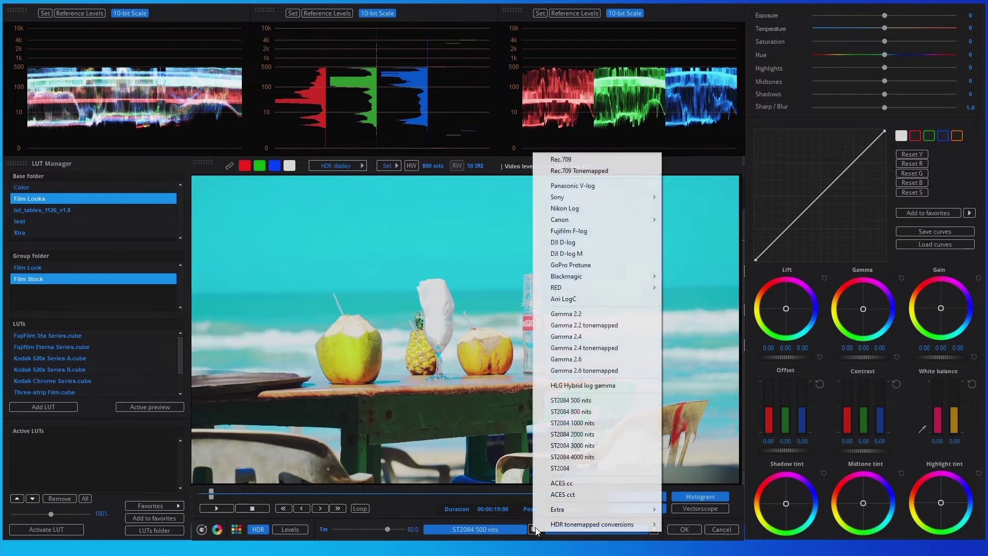
left_click(598, 440)
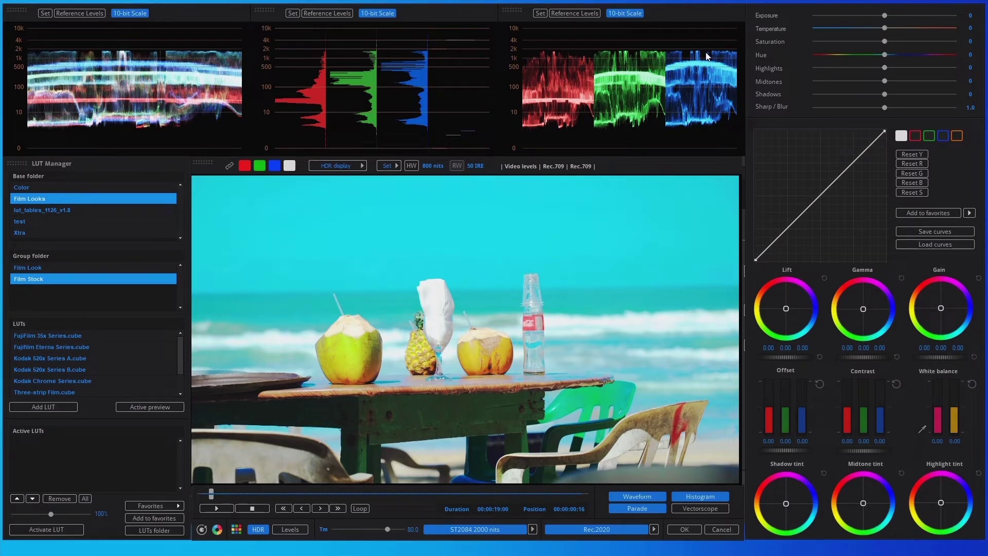
left_click(532, 529)
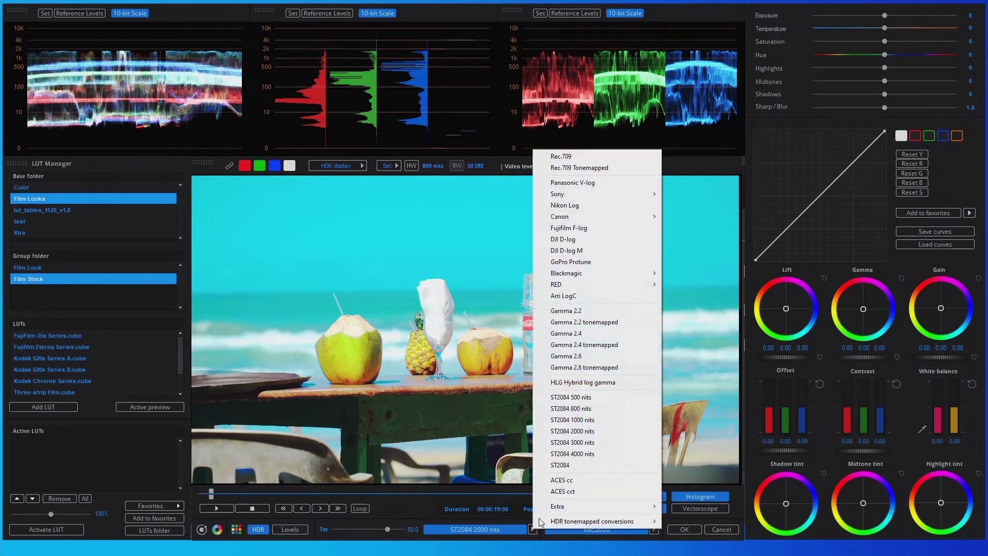
left_click(607, 420)
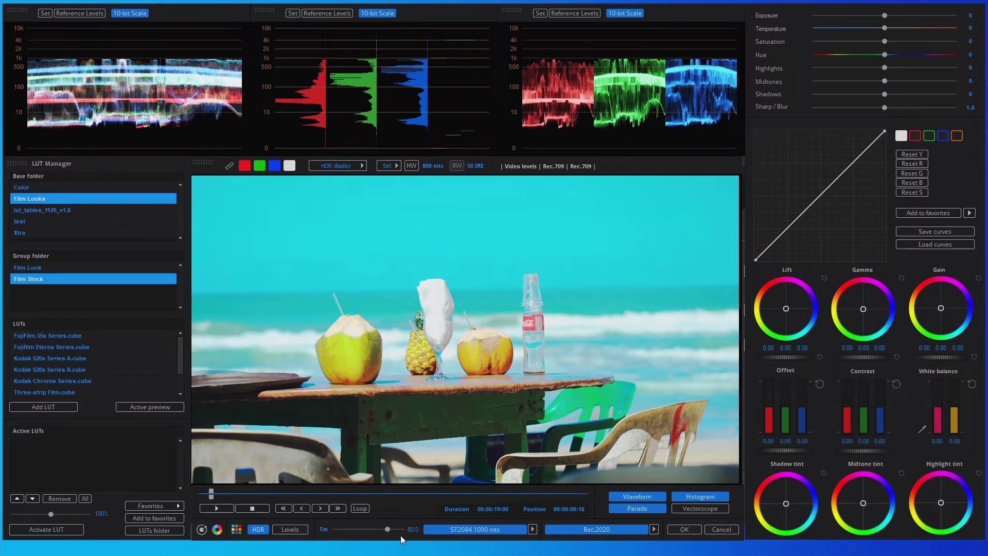
mouse_move(388, 529)
left_mouse_down()
mouse_move(322, 531)
mouse_move(409, 529)
mouse_move(371, 529)
left_mouse_up()
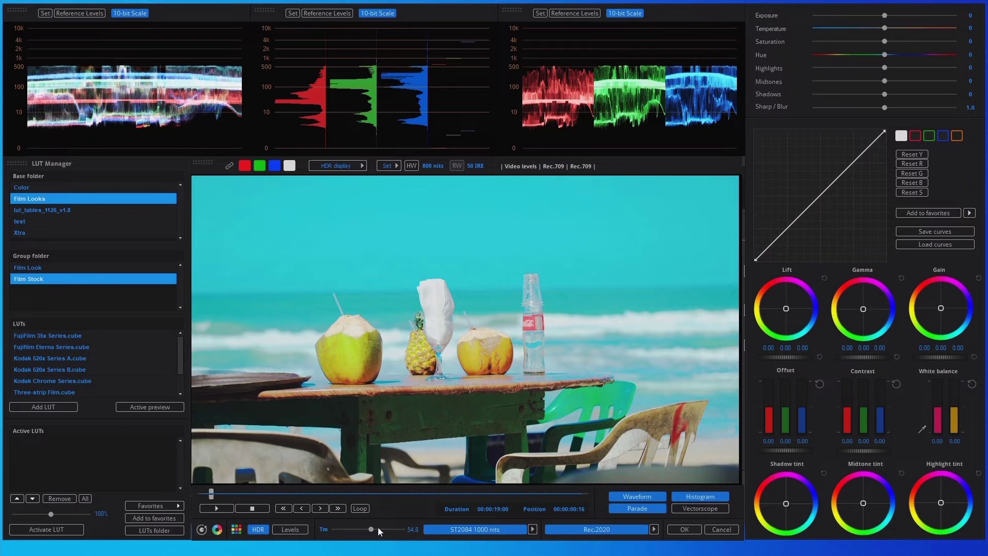
left_click_drag(379, 530, 387, 530)
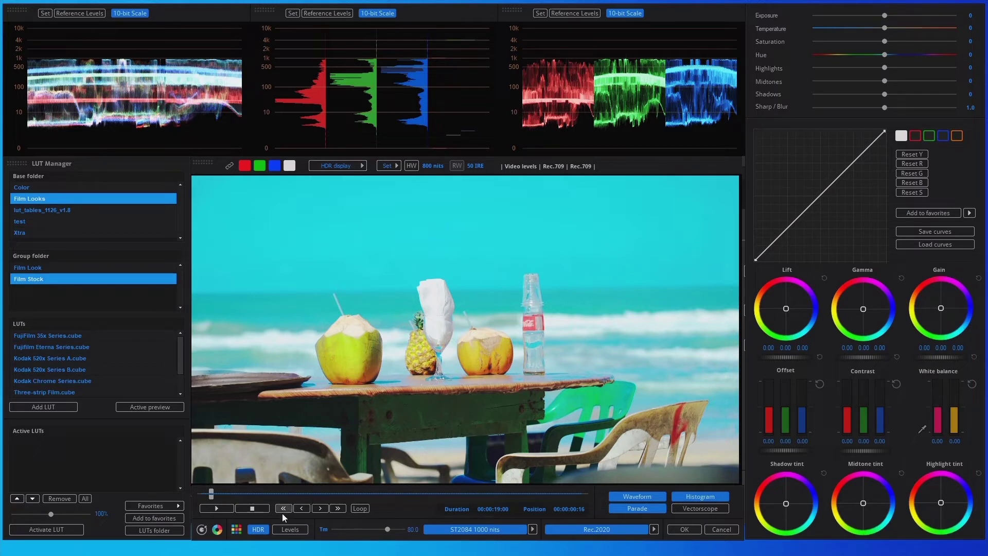
Step: Compare HDR conversion off and on, play the clip, and accept the grade
left_click(259, 529)
left_click(266, 527)
left_click(217, 508)
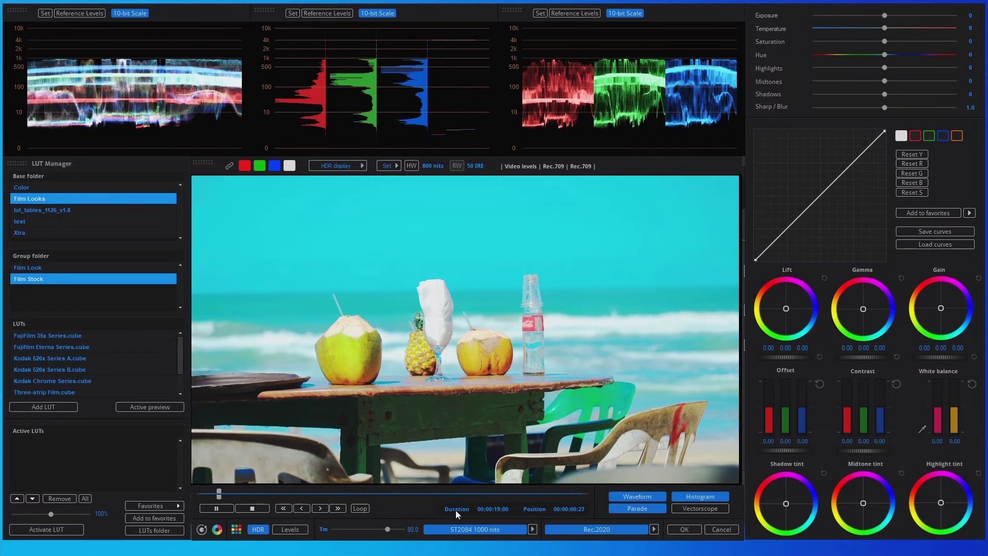
left_click(683, 529)
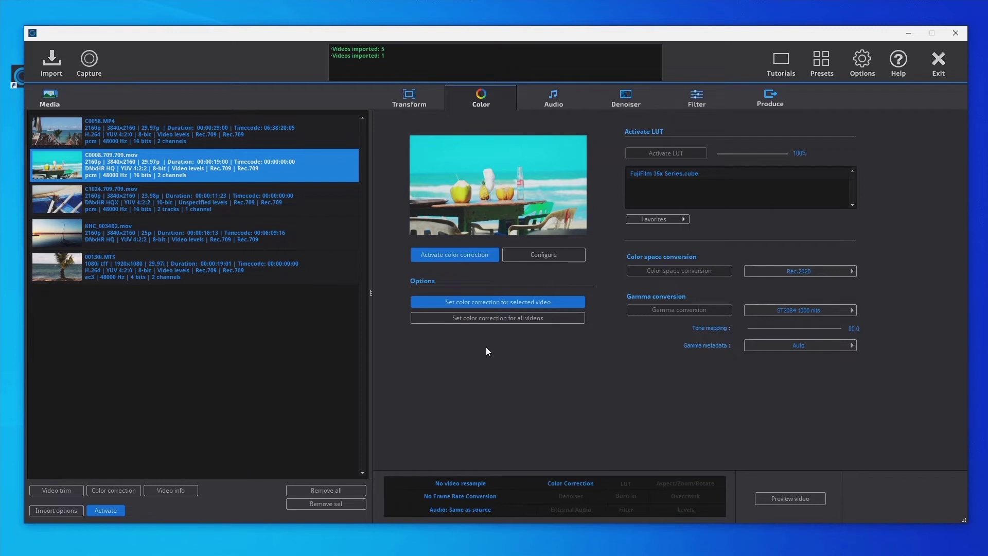
Step: Select the boat clip C1024.709.709.mov and open its colour-correction editor
left_click(293, 202)
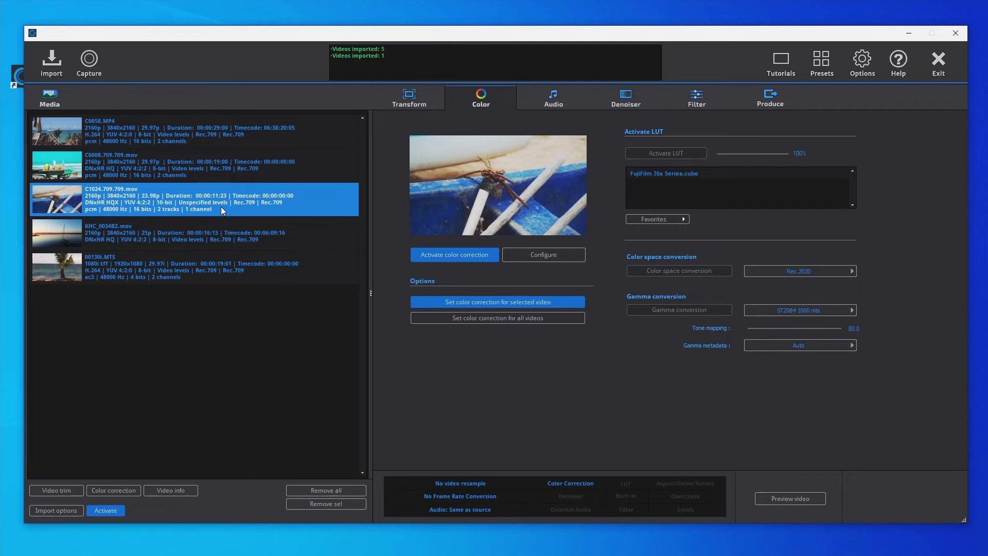
left_click(543, 255)
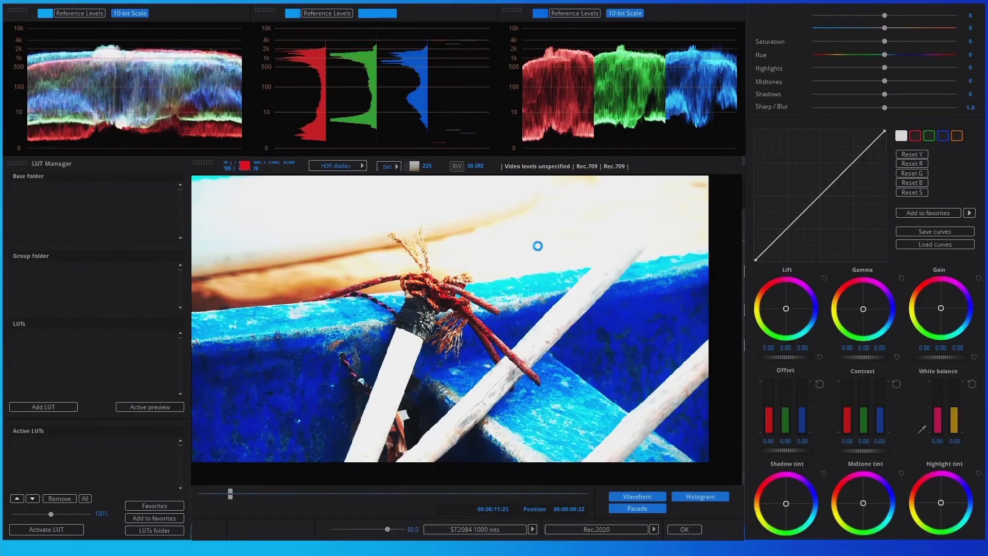
Step: Preview the boat clip in SDR display with parade scope levels set to 235/16
left_click(362, 166)
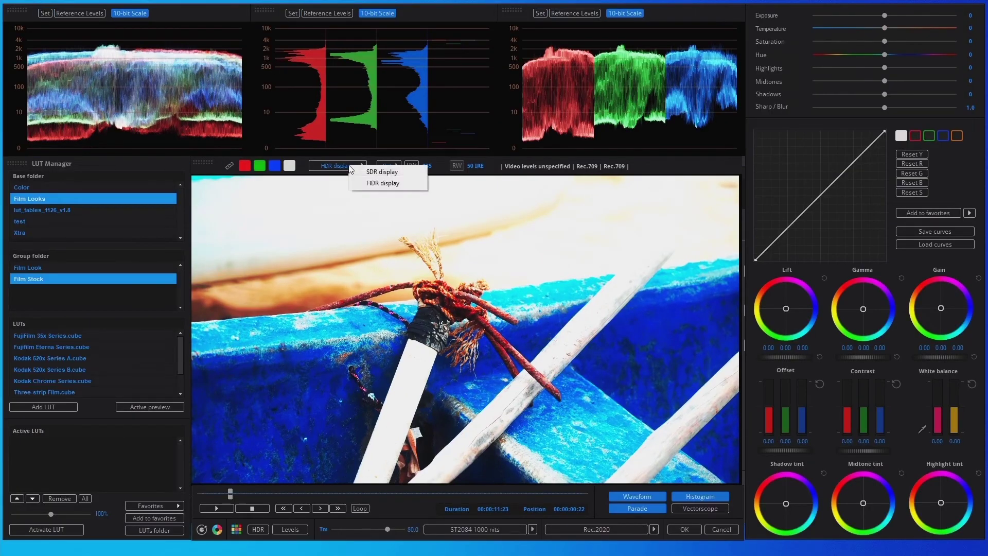
left_click(363, 171)
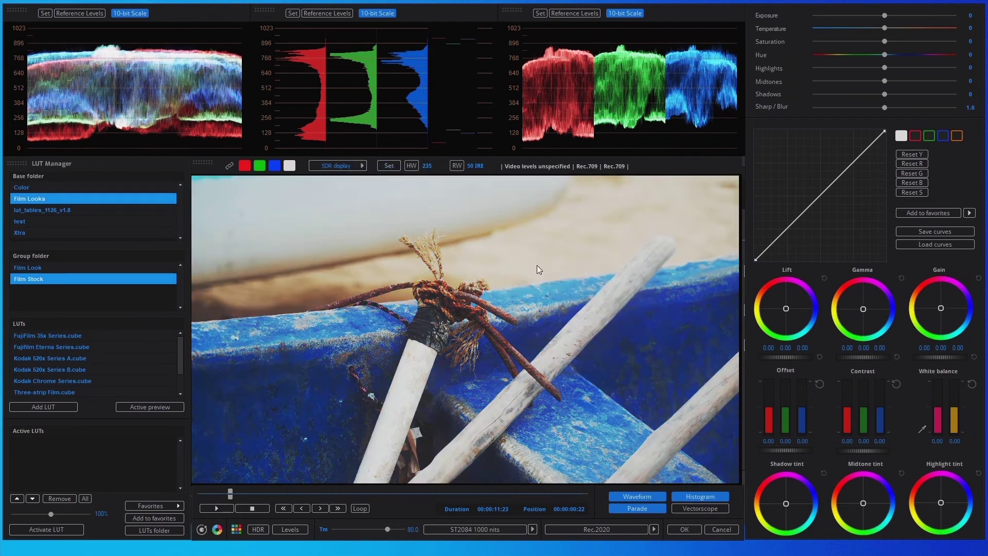
left_click(539, 13)
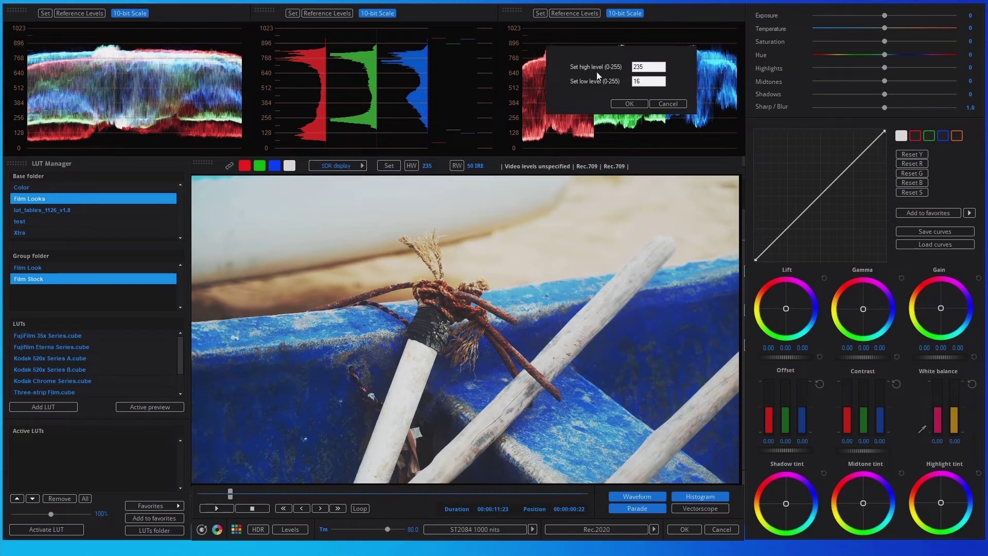
double_click(636, 81)
left_click(632, 102)
Step: Toggle the scope's reference level lines on and off, then close the editor
left_click(576, 14)
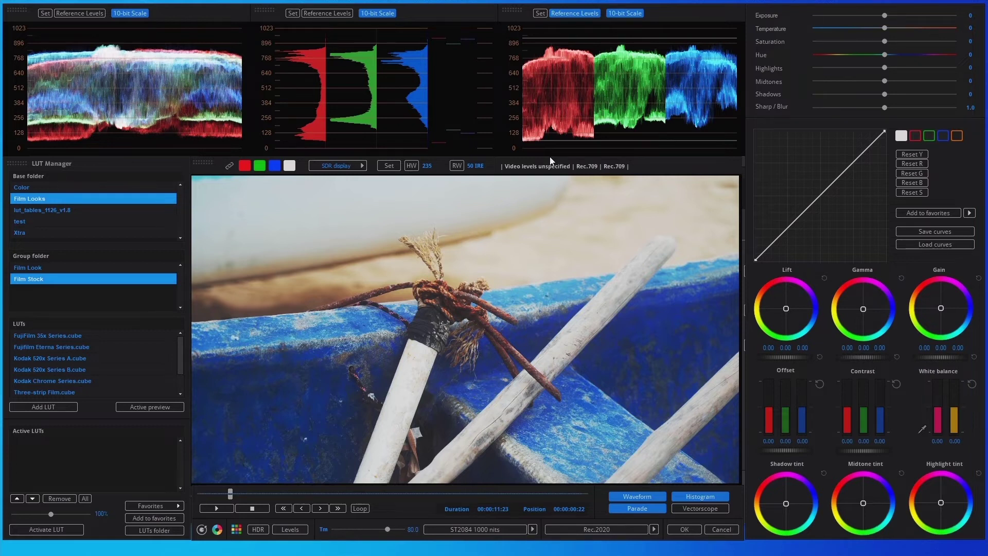
left_click(584, 13)
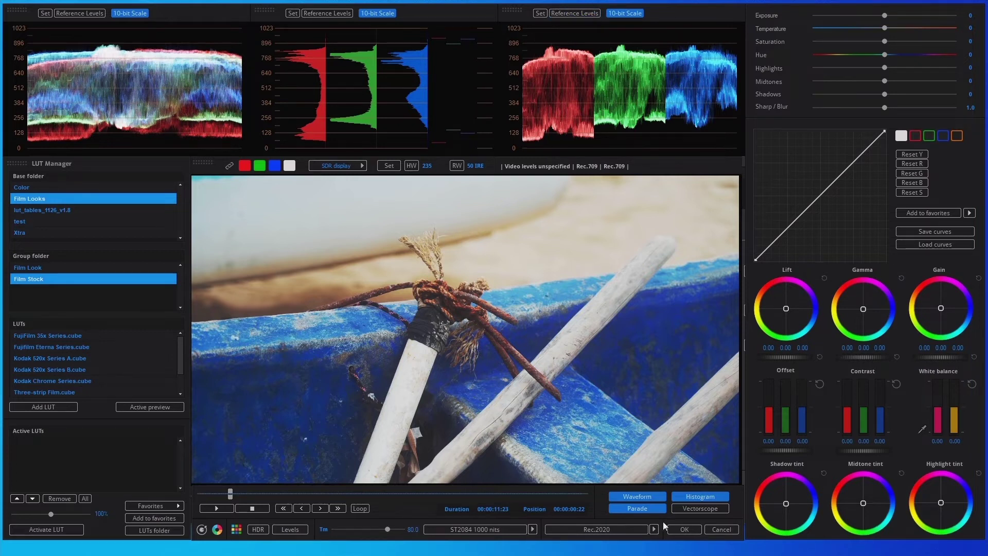
left_click(677, 529)
Step: Interpret C1024.709.709.mov with Video Levels colour range, then reopen its colour editor
right_click(305, 208)
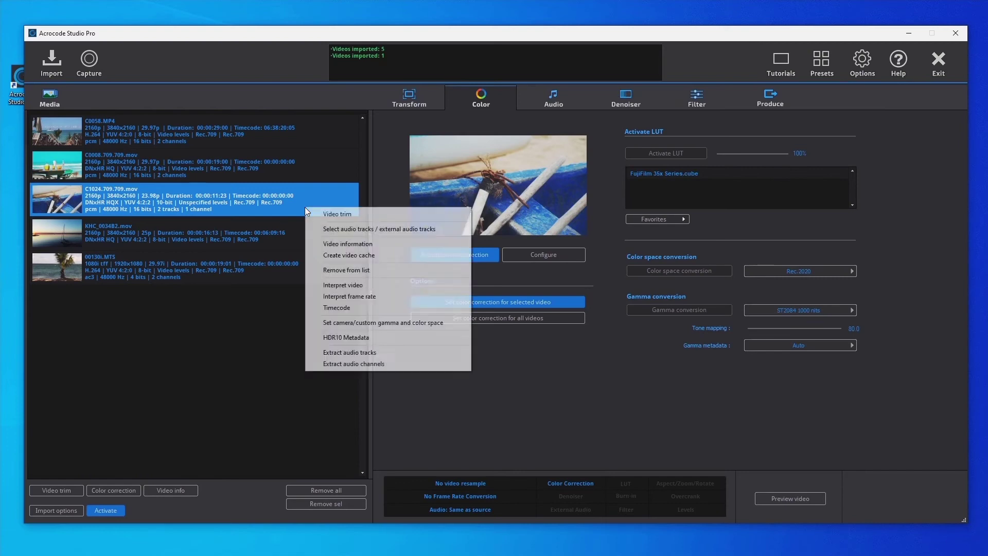
left_click(364, 284)
left_click(490, 274)
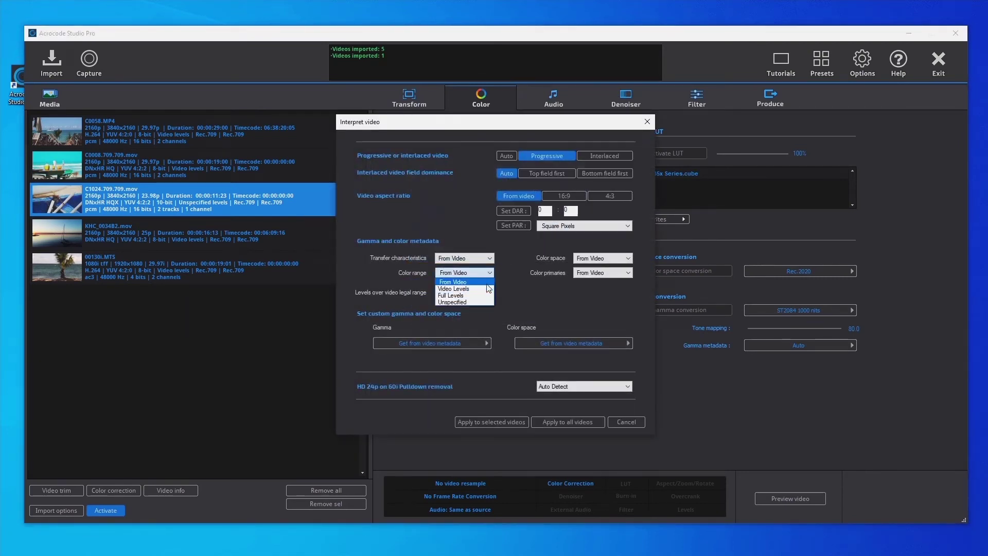
left_click(486, 290)
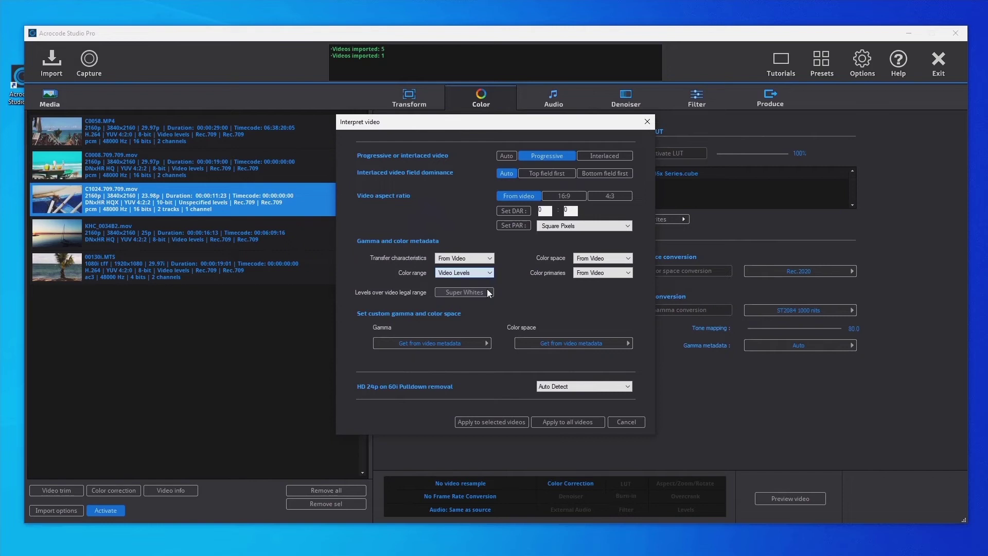
left_click(475, 421)
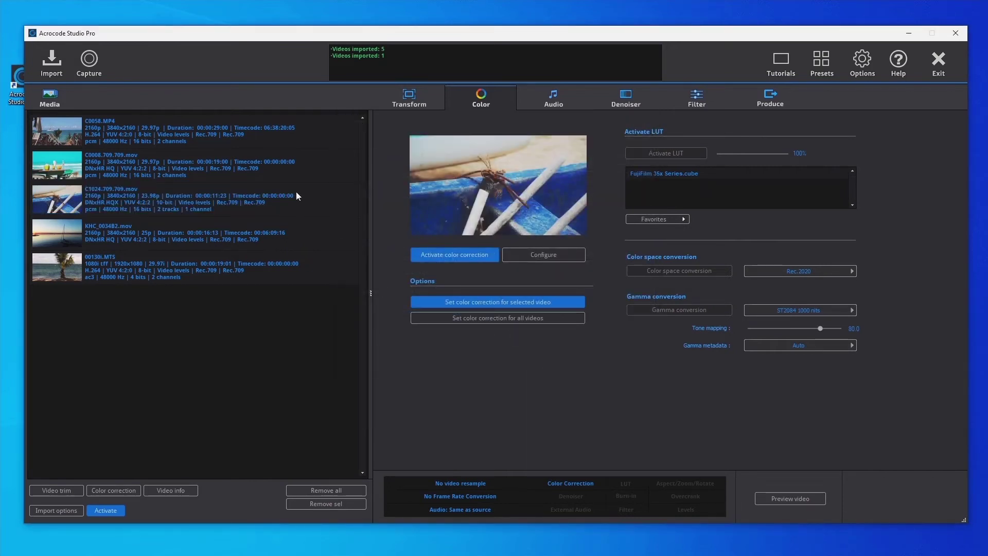
double_click(295, 195)
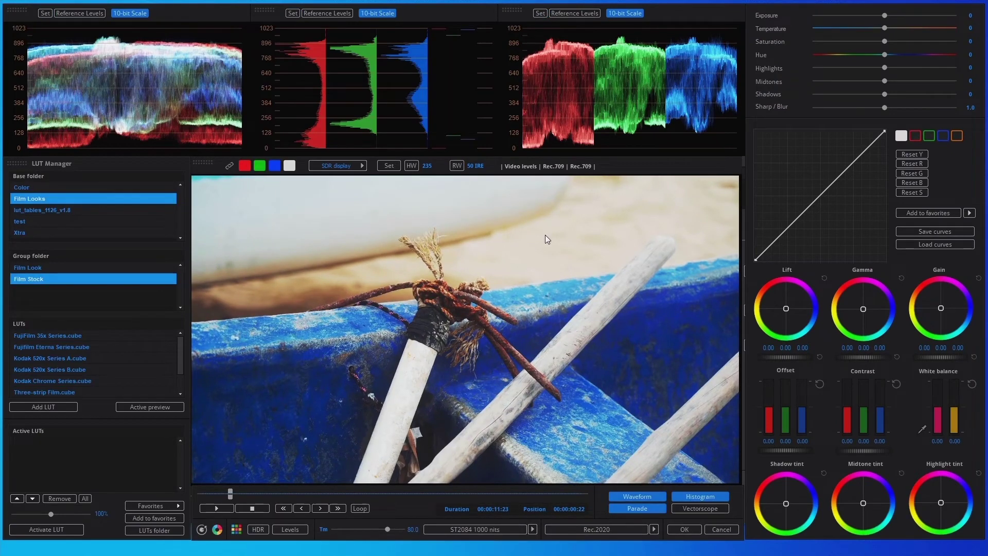
Step: Convert the boat clip to Rec.2020 with ST2084 1000 nits gamma and activate HDR
left_click(653, 529)
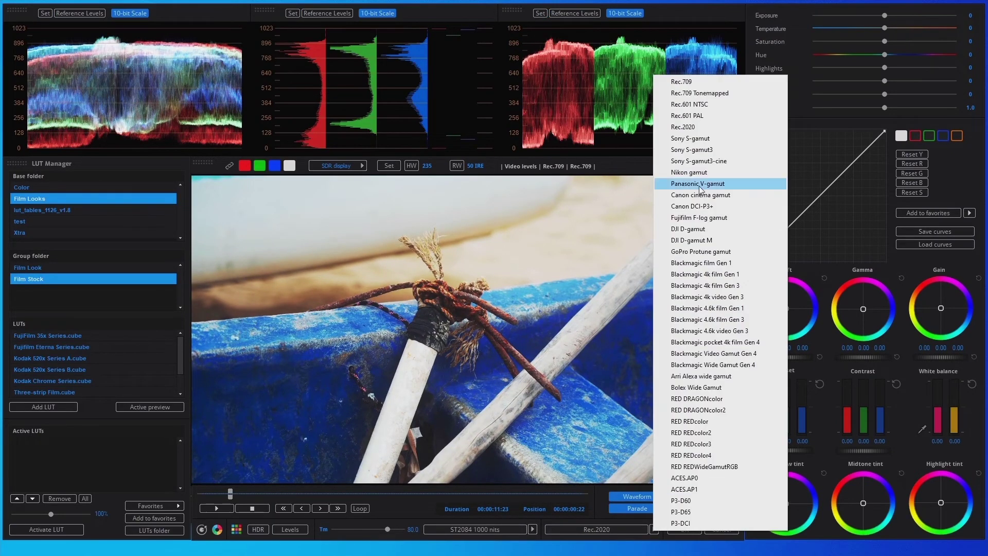
left_click(684, 126)
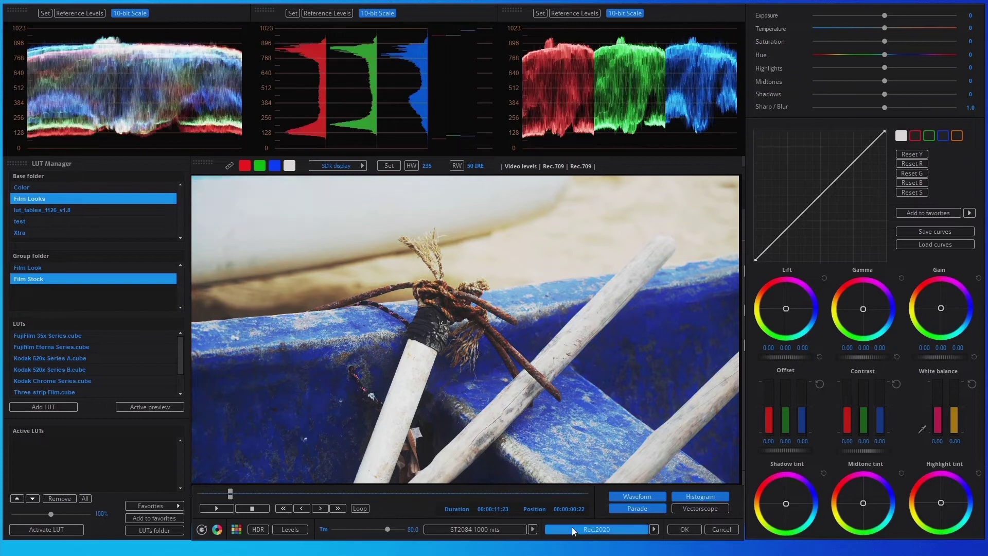
left_click(533, 529)
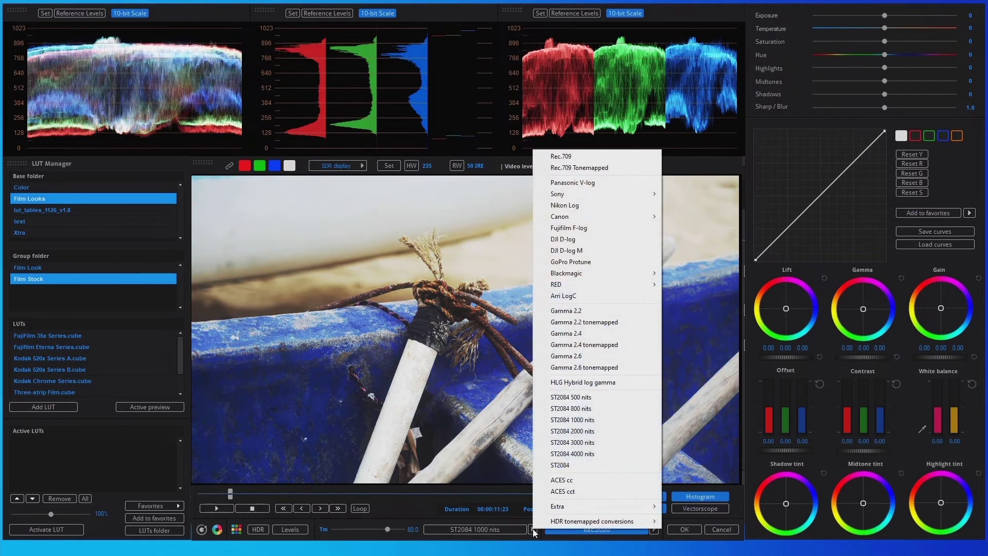
left_click(594, 421)
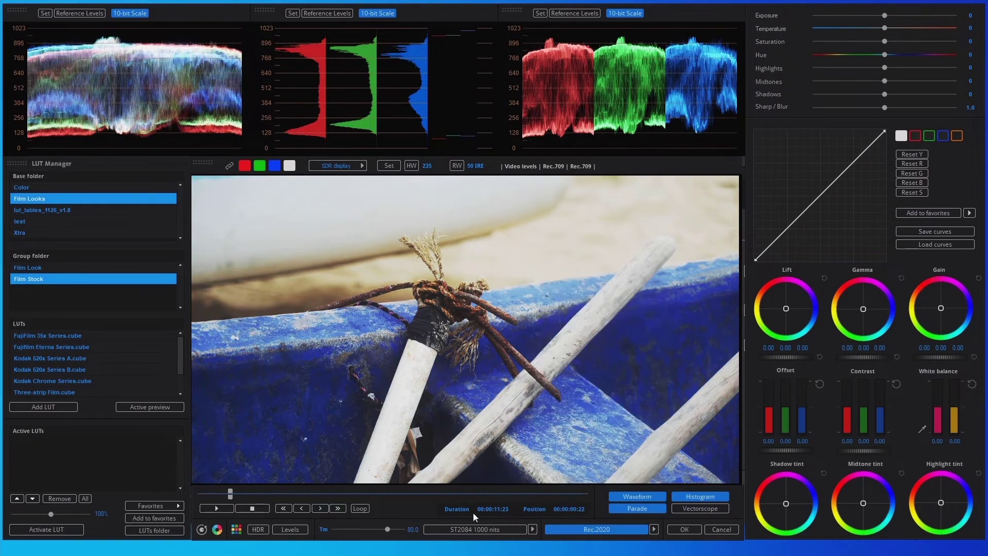
left_click(451, 529)
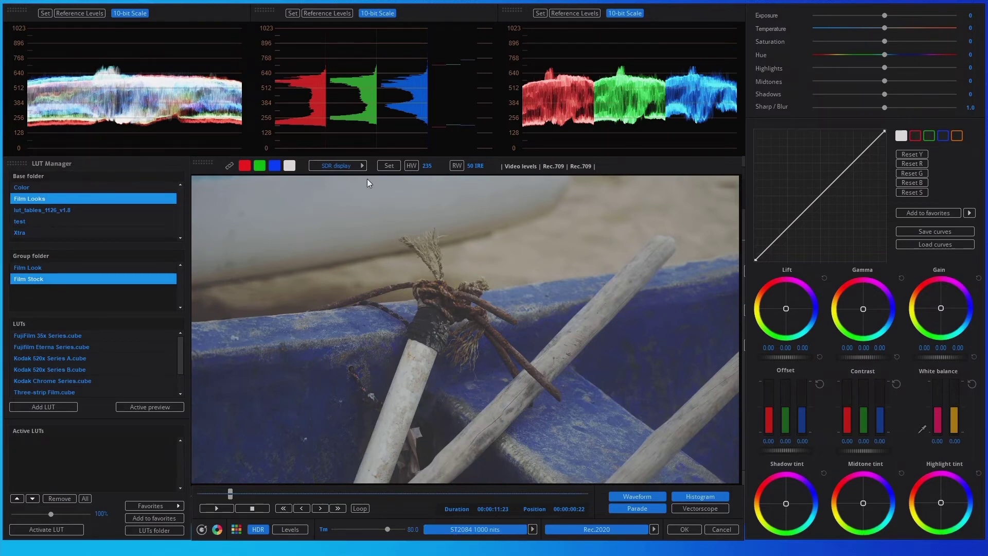
left_click(363, 165)
Step: Preview the clip in HDR display, scrub through it and try a different tone mapping amount
left_click(388, 181)
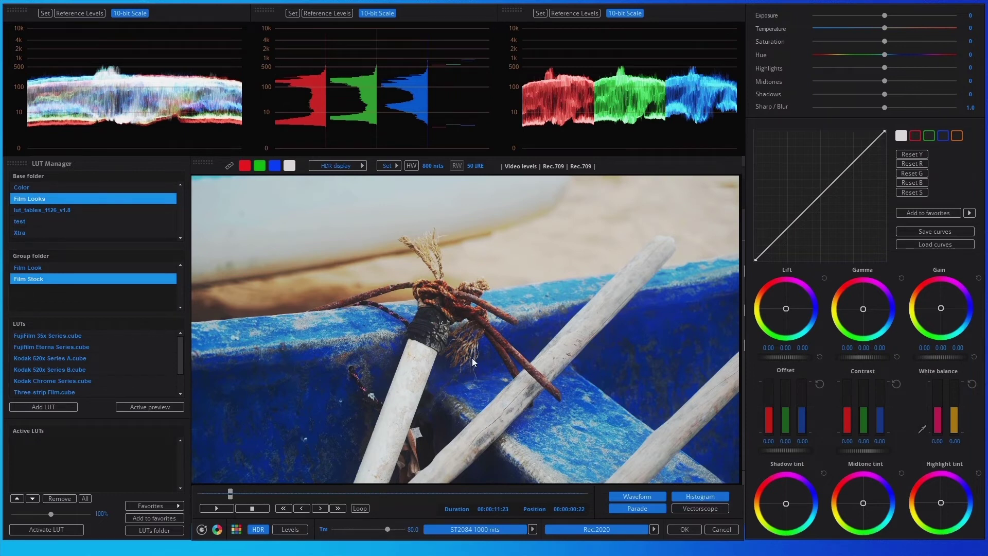
mouse_move(233, 492)
left_mouse_down()
mouse_move(304, 492)
mouse_move(218, 495)
left_mouse_up()
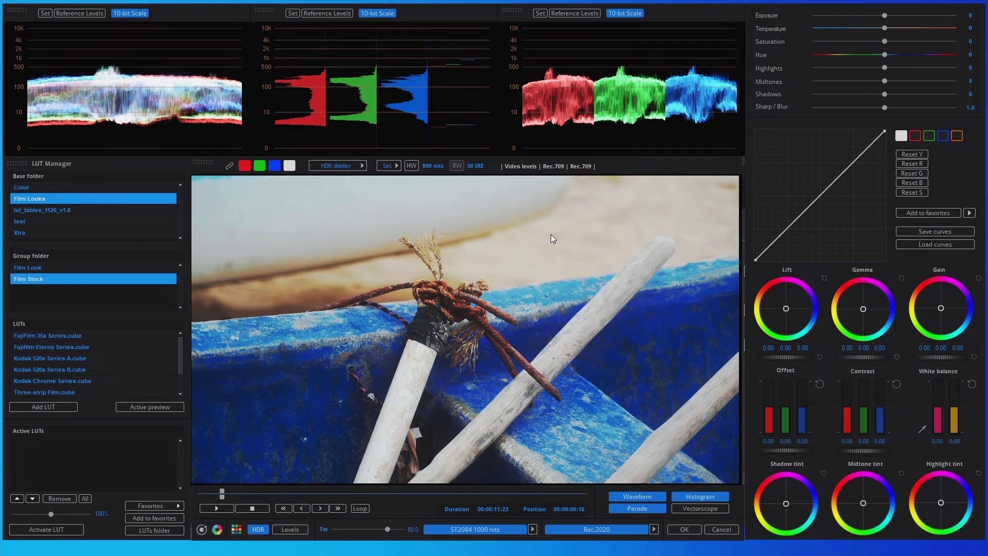
mouse_move(387, 529)
left_mouse_down()
mouse_move(409, 528)
mouse_move(369, 528)
mouse_move(388, 529)
left_mouse_up()
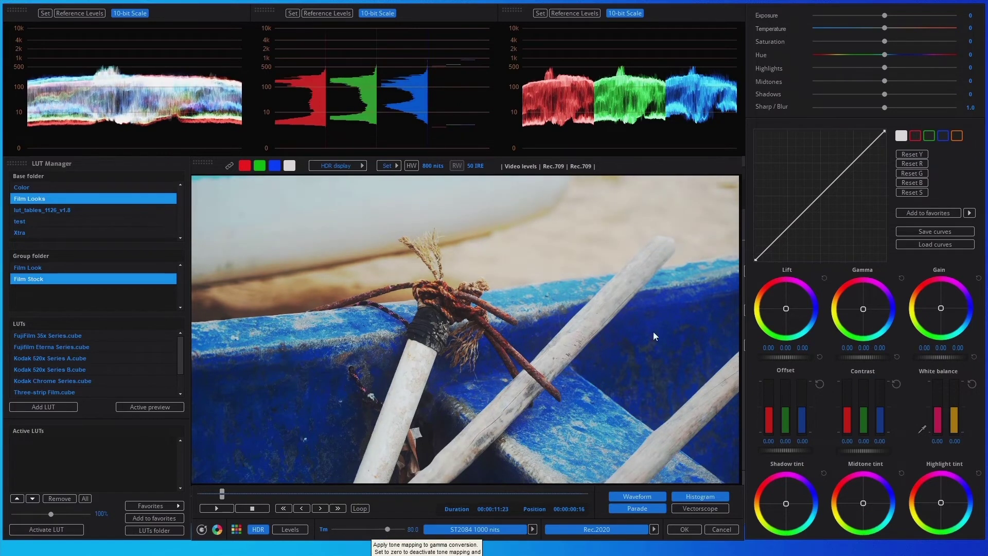
Step: Raise the highlights to 35, review playback and accept the grade
left_click_drag(884, 69, 909, 67)
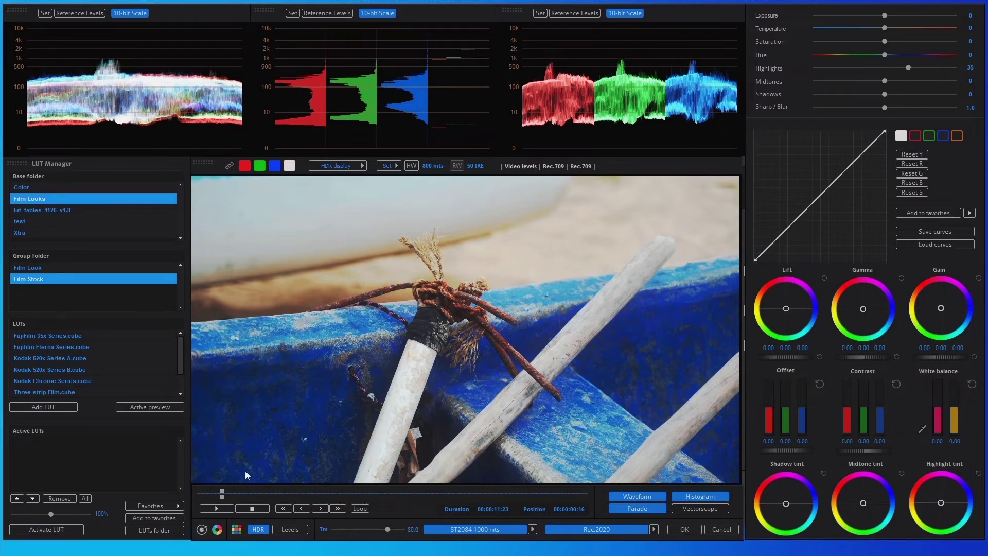
left_click(216, 507)
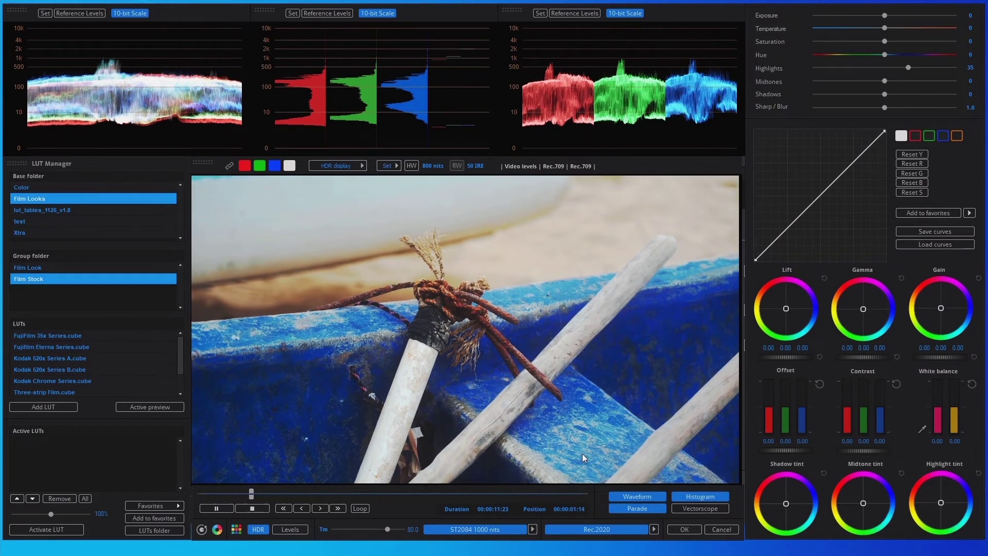
left_click(686, 529)
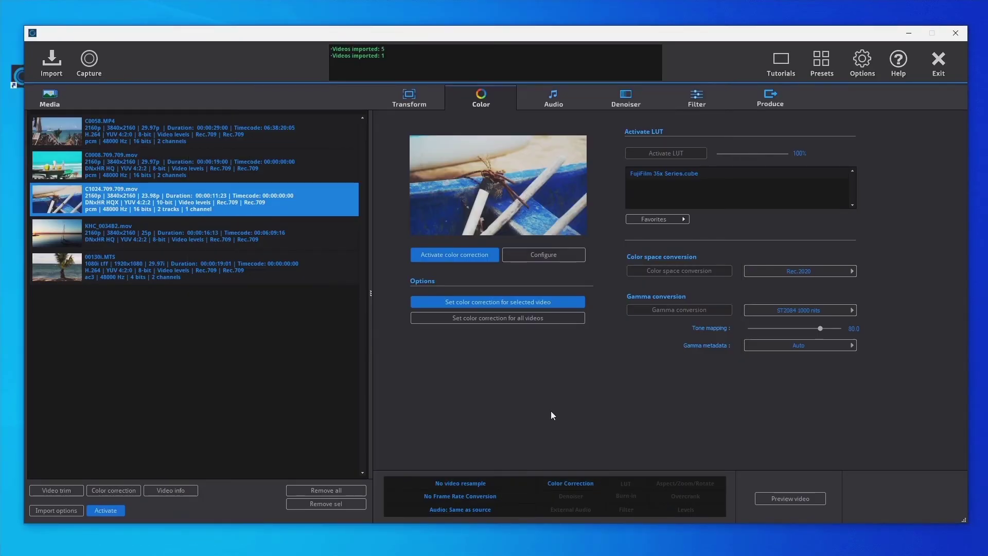
Step: Open KHC_0034B2.mov for grading in SDR display preview, then lift and reset the shadows to zero
left_click(305, 238)
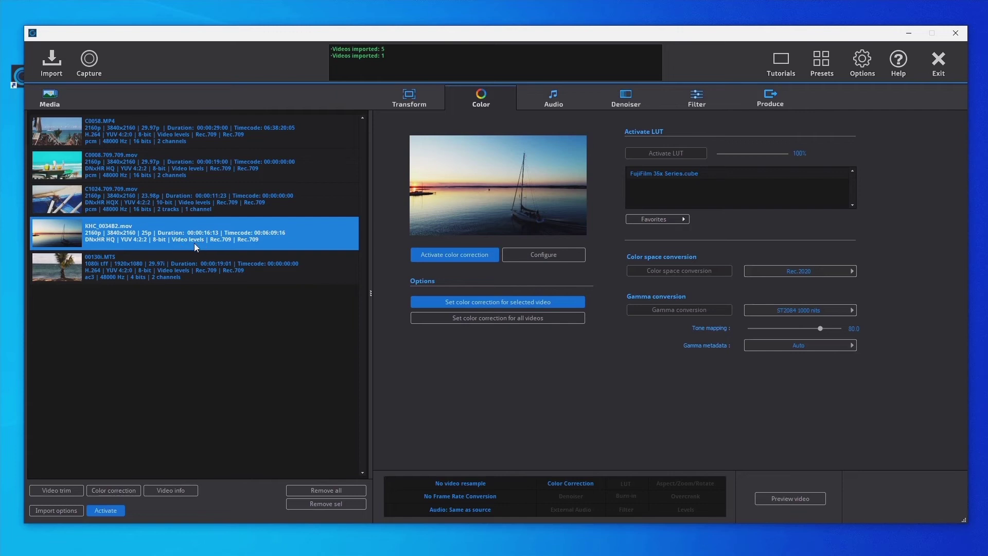
left_click(539, 255)
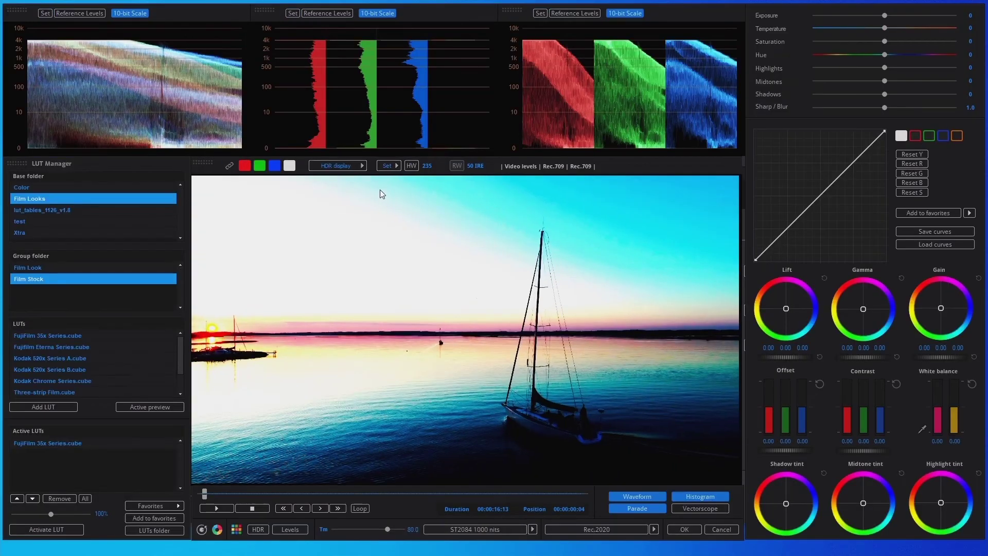
left_click(359, 168)
left_click(389, 174)
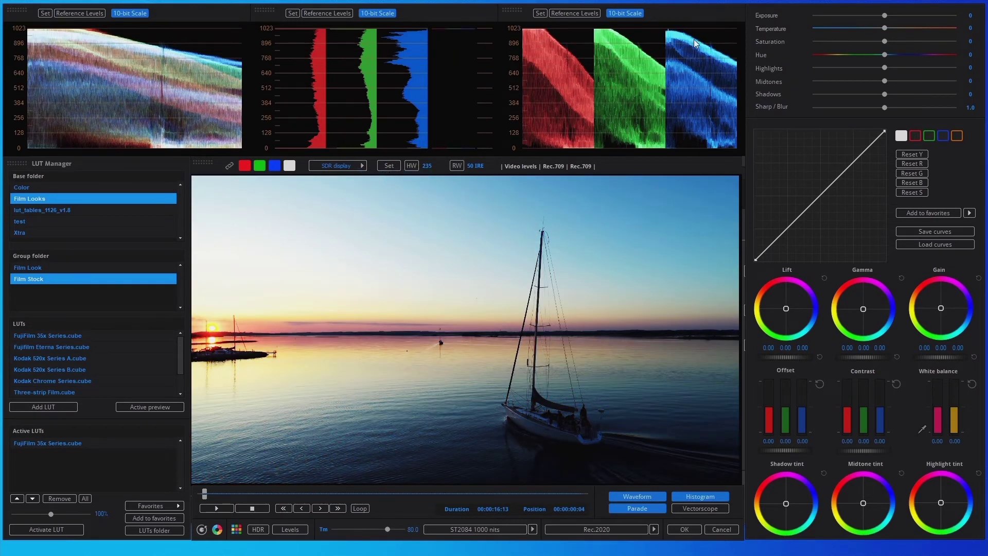
mouse_move(883, 67)
left_mouse_down()
mouse_move(865, 67)
mouse_move(887, 94)
mouse_move(908, 94)
mouse_move(893, 95)
mouse_move(885, 66)
mouse_move(901, 66)
mouse_move(860, 68)
mouse_move(881, 78)
left_mouse_up()
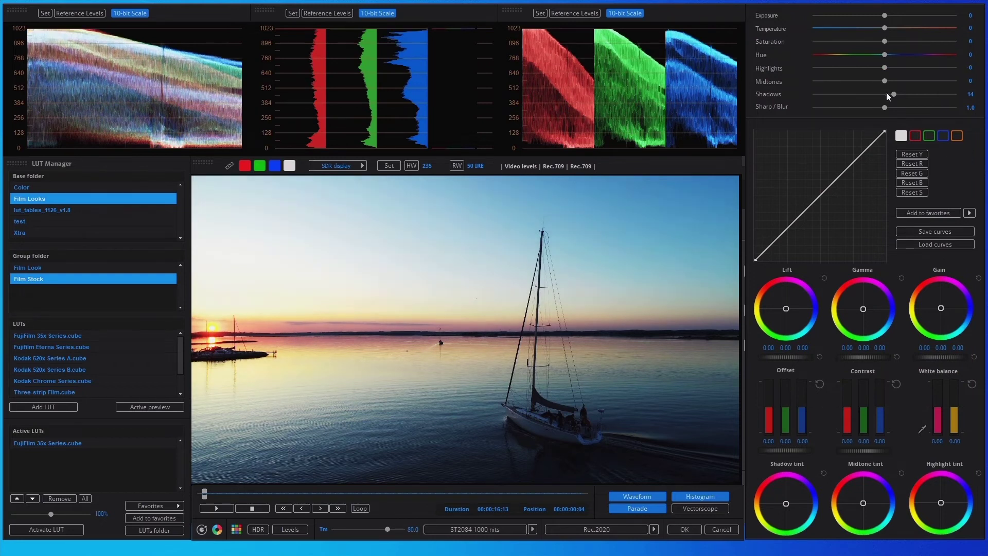
double_click(886, 94)
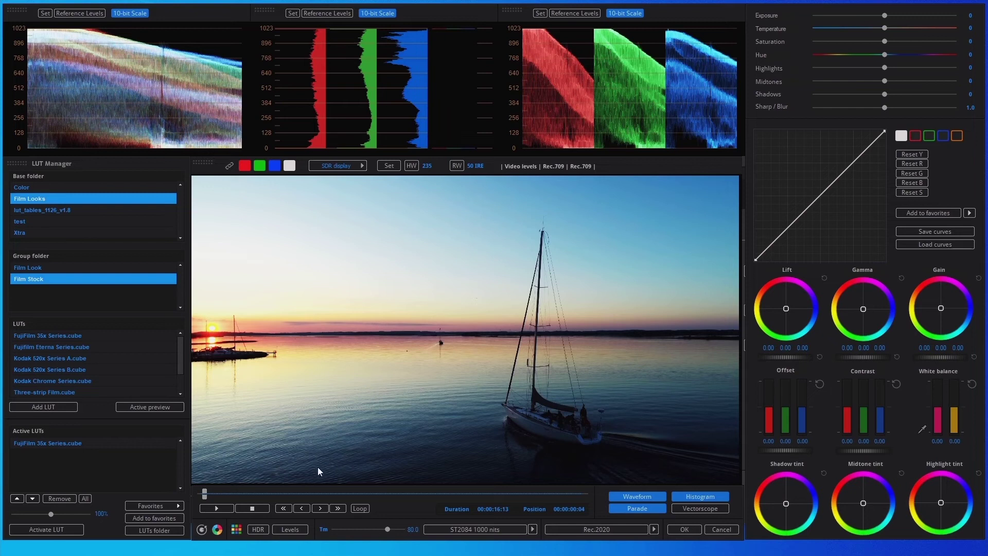
Step: Turn on the Levels conversion for the sailboat sunset clip
left_click(289, 529)
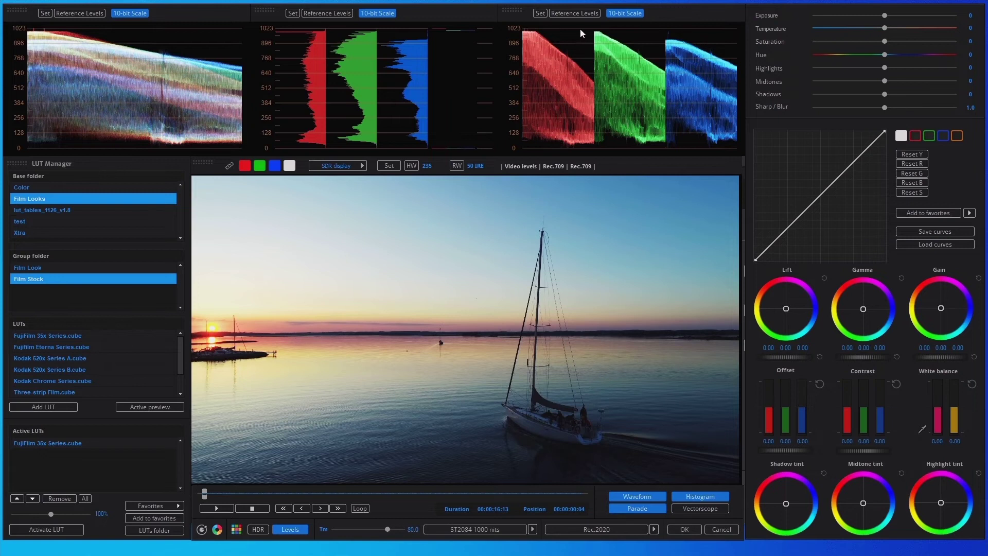
Step: Toggle the parade reference lines, then convert to Rec.2020 with ST2084 1000 nits and enable HDR
left_click(579, 14)
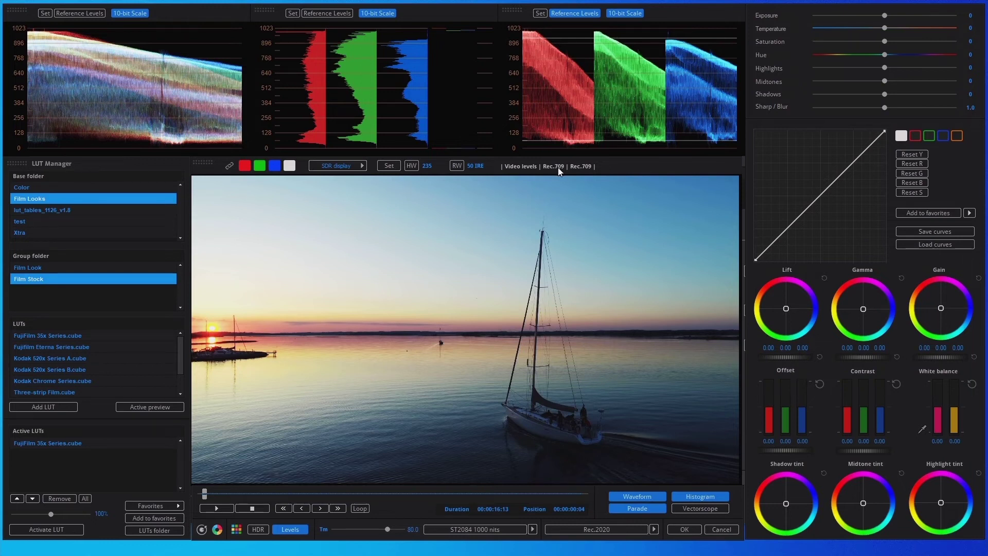
left_click(570, 14)
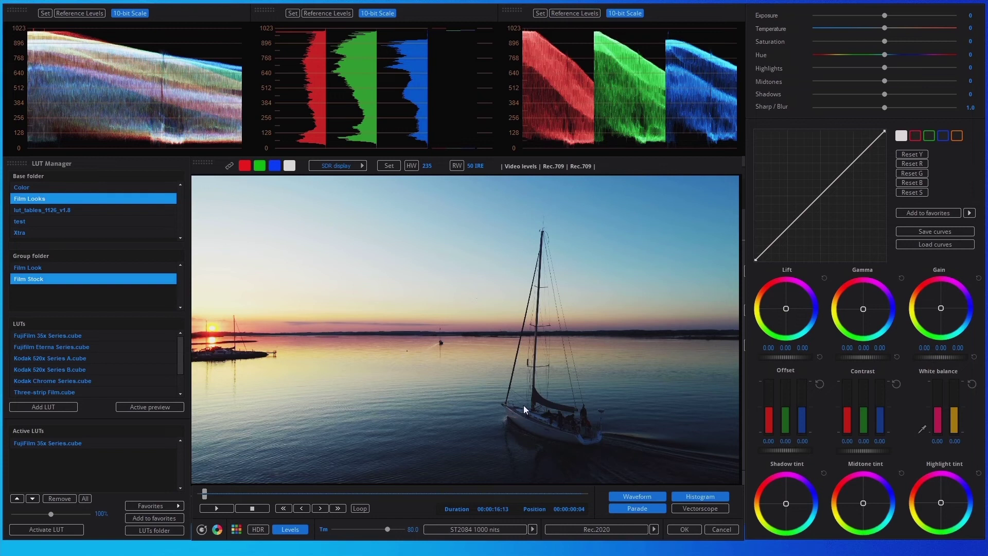
left_click(654, 529)
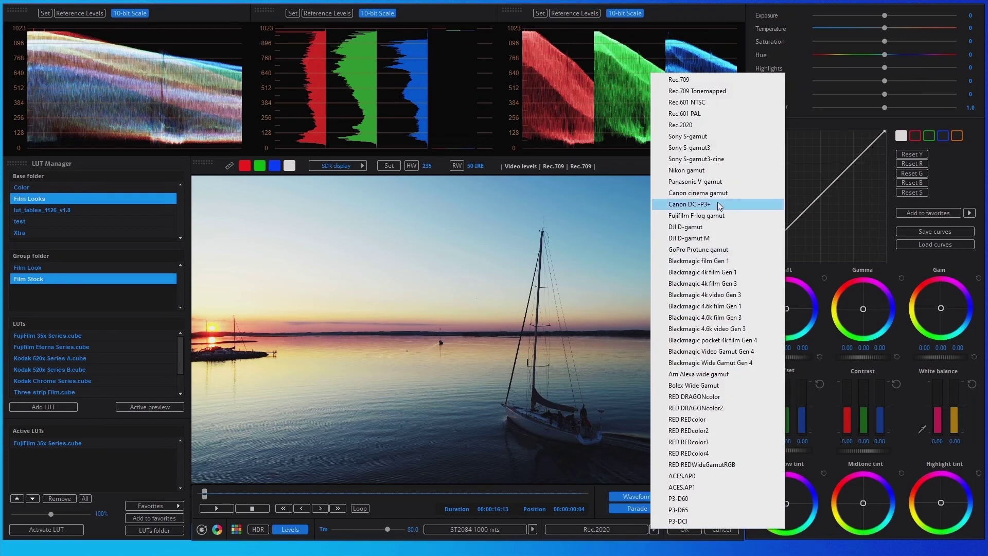
left_click(703, 125)
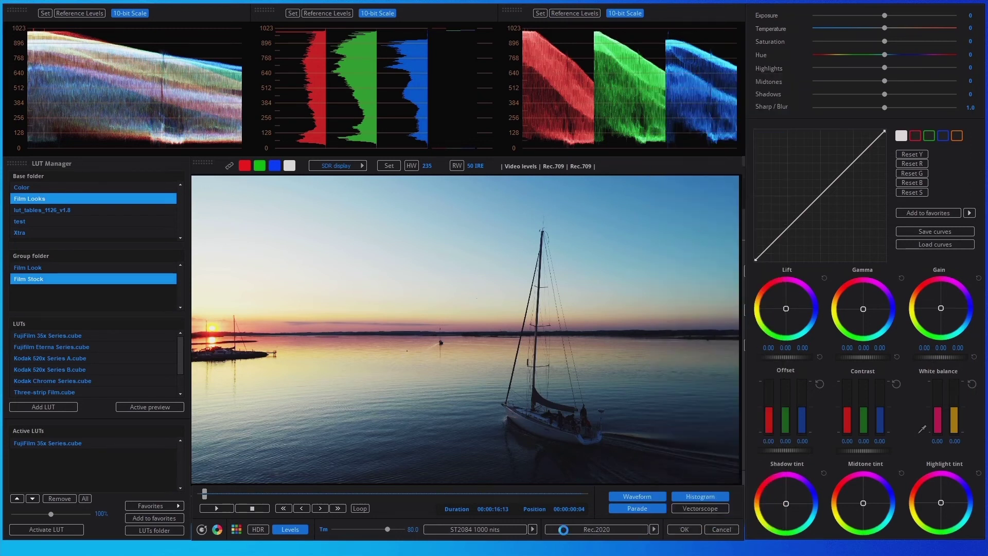
left_click(533, 529)
left_click(566, 417)
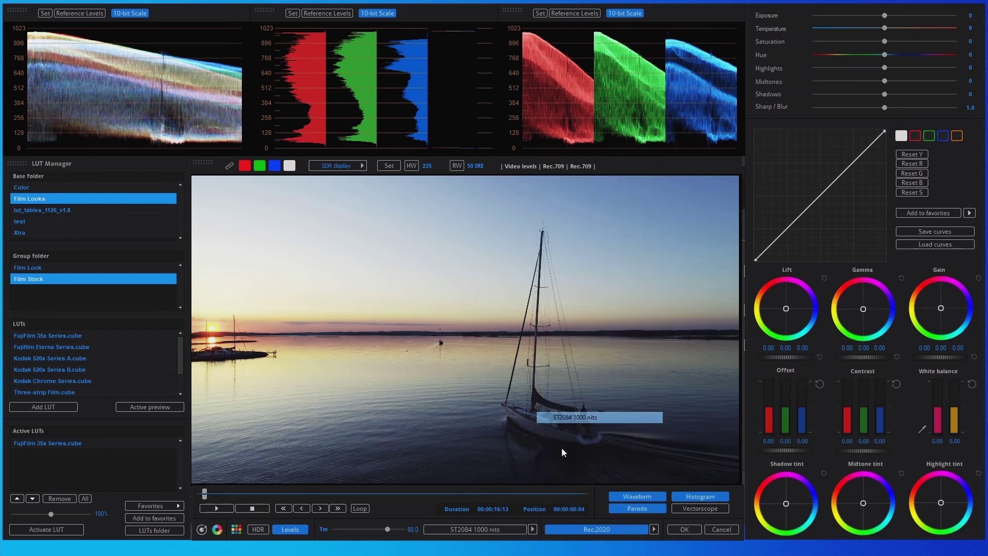
left_click(477, 528)
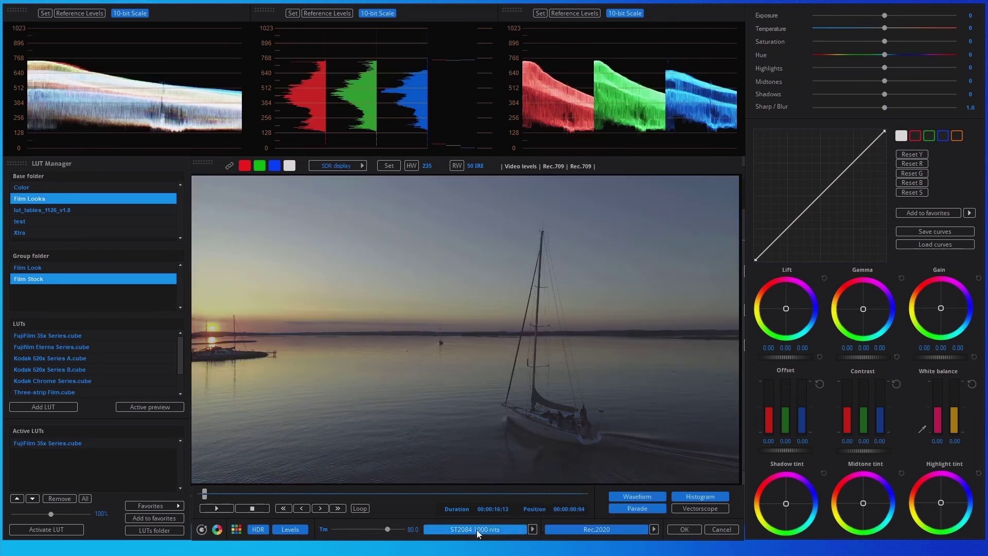
Step: Preview in HDR display, turn Levels off, lower tone mapping to about 25, and accept the grade
left_click(346, 167)
left_click(373, 184)
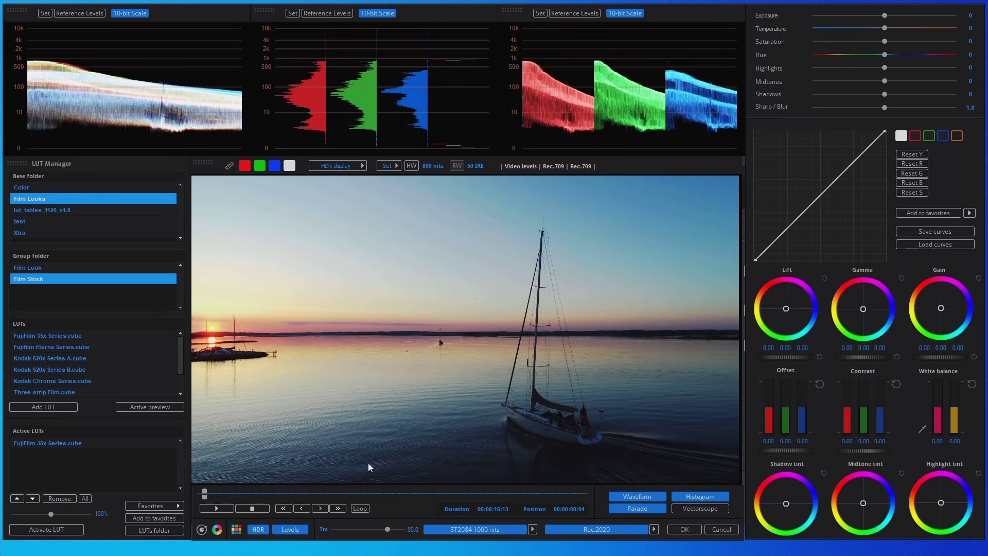
left_click(288, 532)
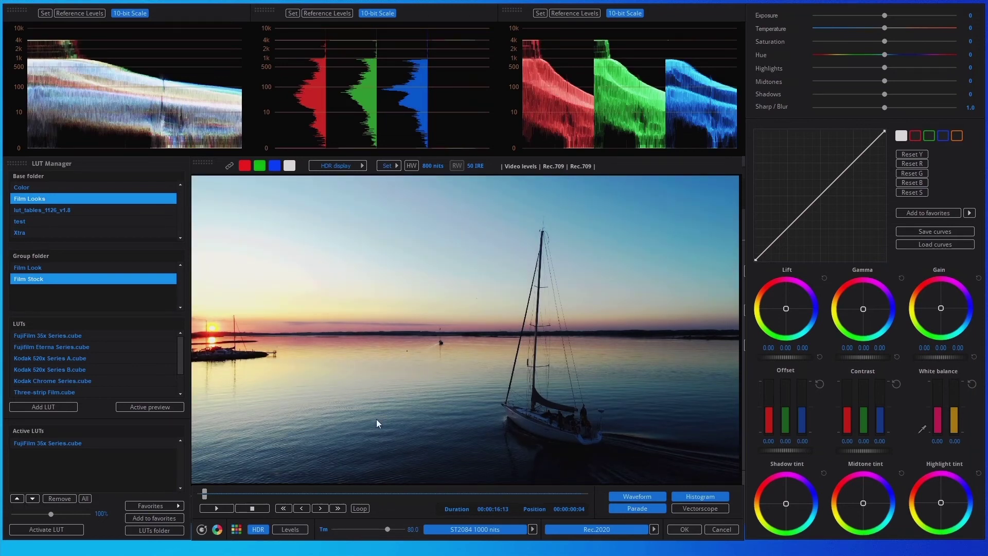
left_click_drag(388, 527, 351, 532)
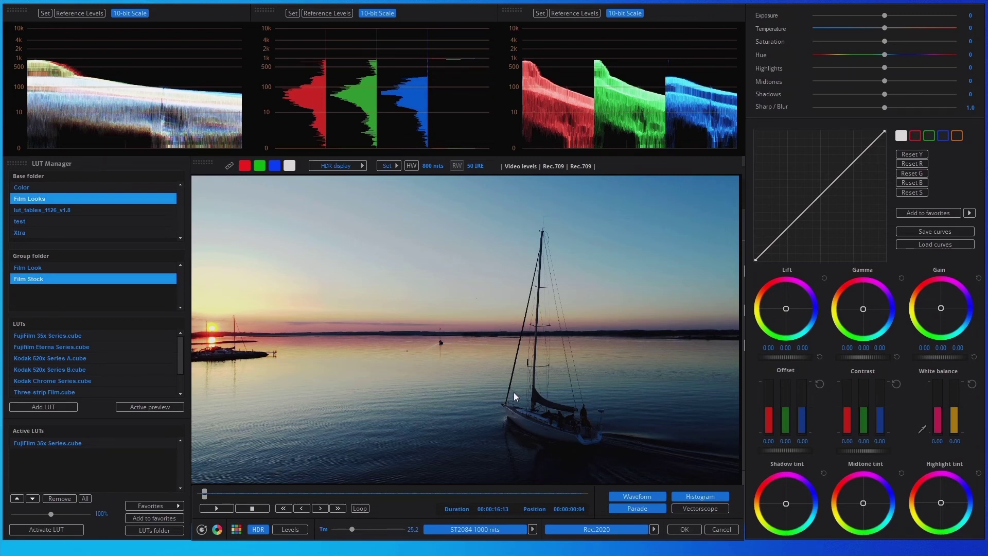
left_click(680, 532)
Step: Interpret KHC_0034B2.mov with Super Whites levels and reopen its grading window
right_click(339, 246)
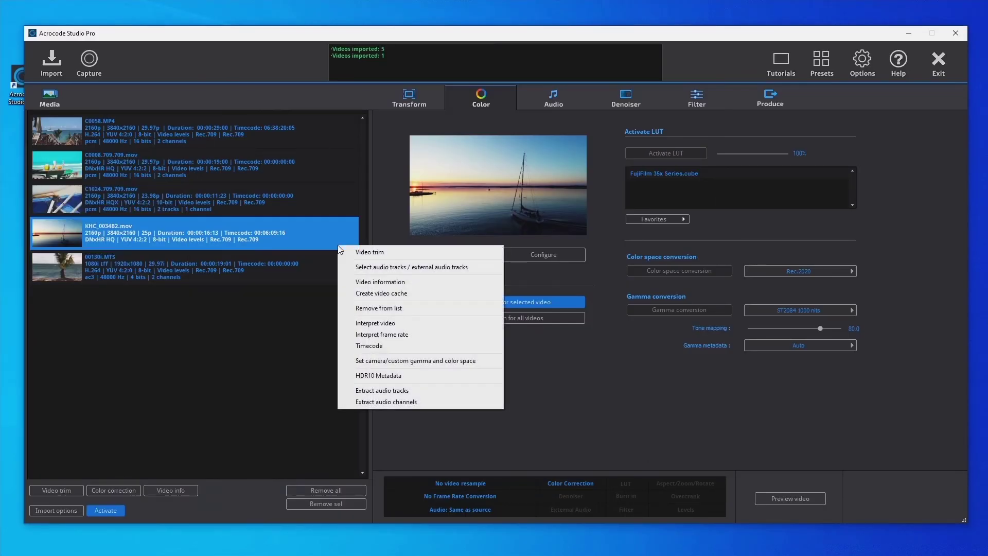
left_click(411, 322)
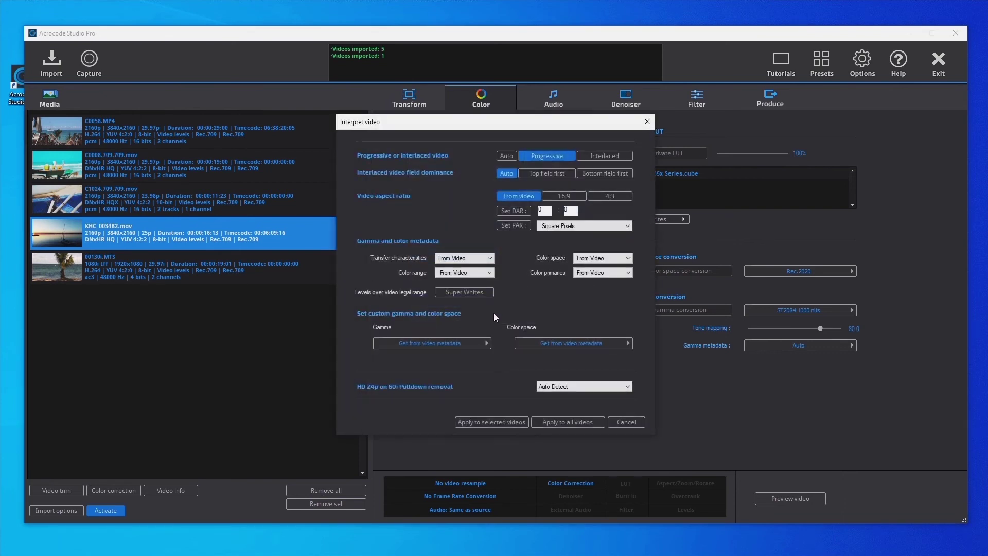
left_click(470, 292)
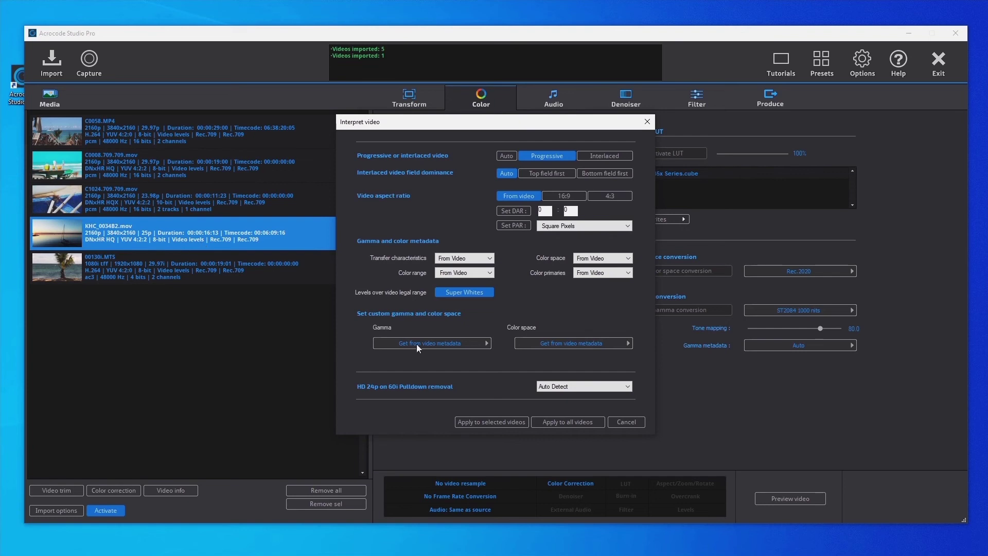
left_click(523, 420)
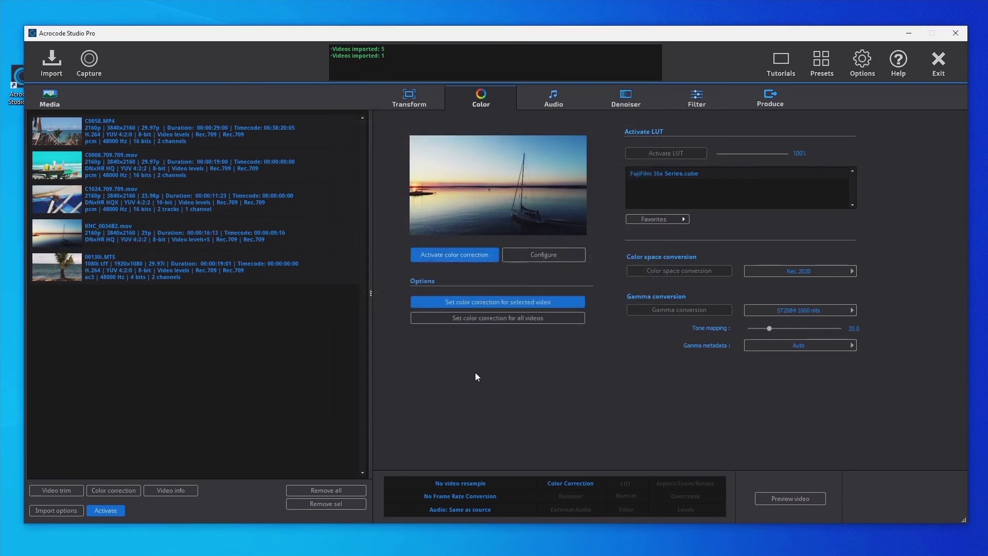
left_click(285, 237)
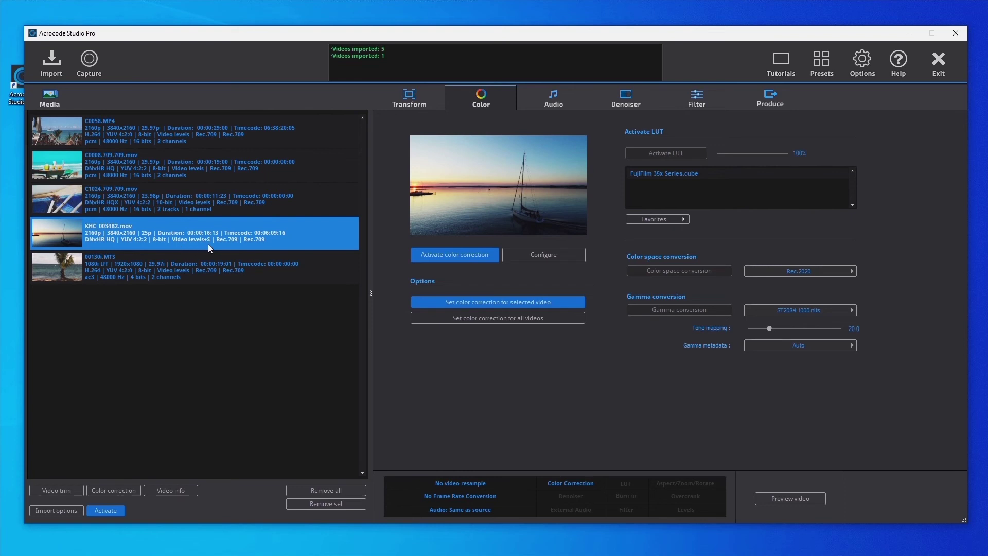
left_click(543, 255)
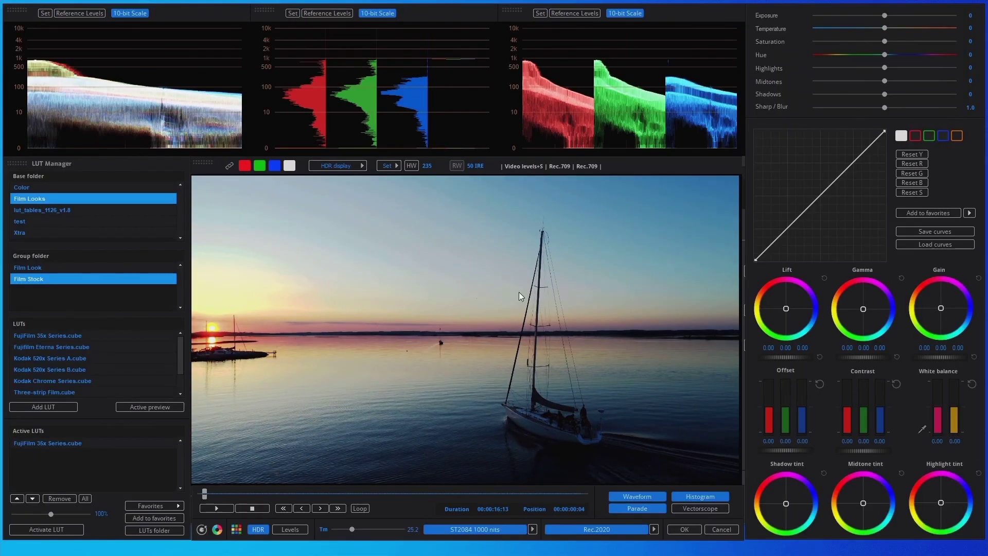
Step: Reapply ST2084 1000 nits gamma with tone mapping 20.0 and advance the preview about four seconds
left_click(533, 529)
left_click(571, 422)
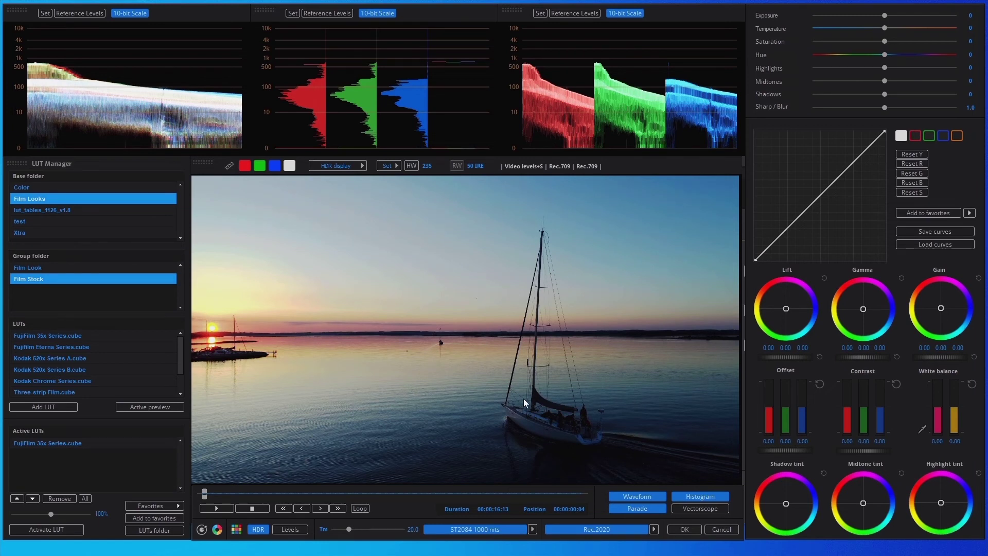
mouse_move(218, 492)
left_mouse_down()
mouse_move(307, 494)
mouse_move(203, 501)
left_mouse_up()
Step: Lower midtones to -16, warm the midtone tint toward orange, review playback and accept
left_click_drag(884, 81, 918, 94)
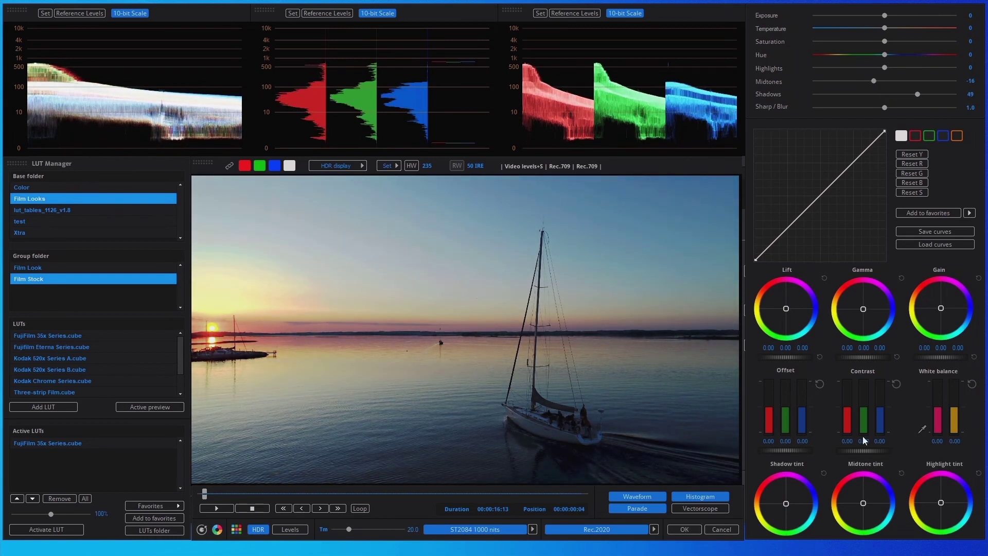
left_click_drag(861, 507, 855, 503)
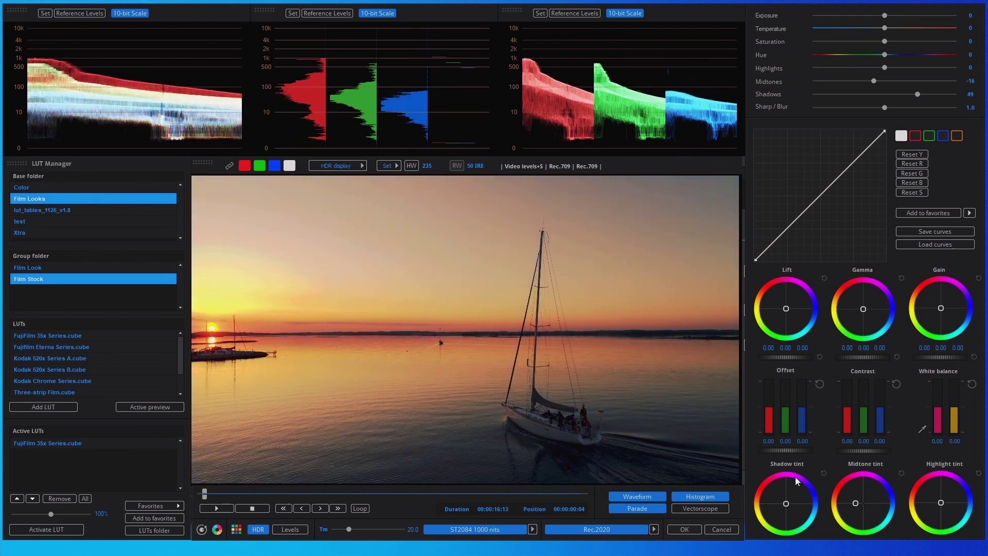
left_click(216, 508)
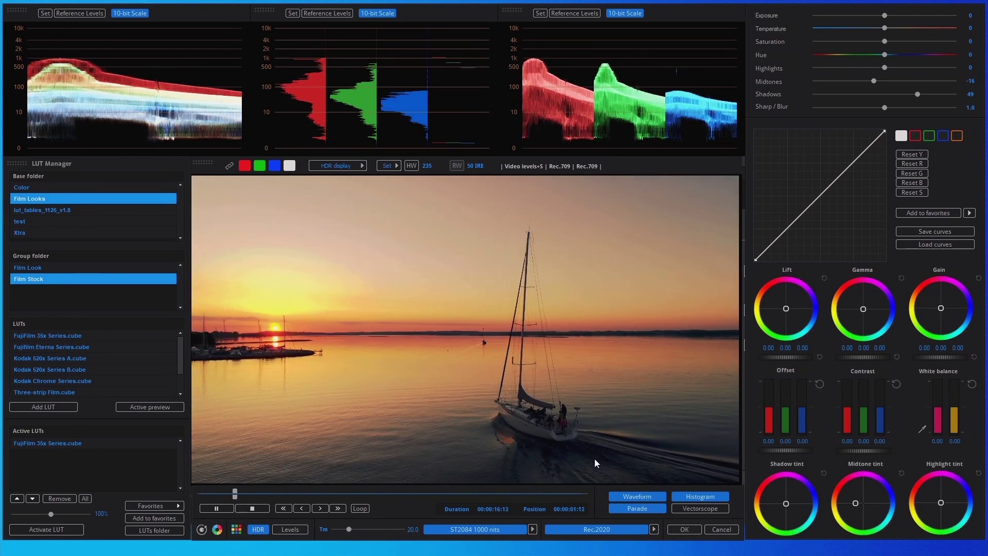
left_click(685, 529)
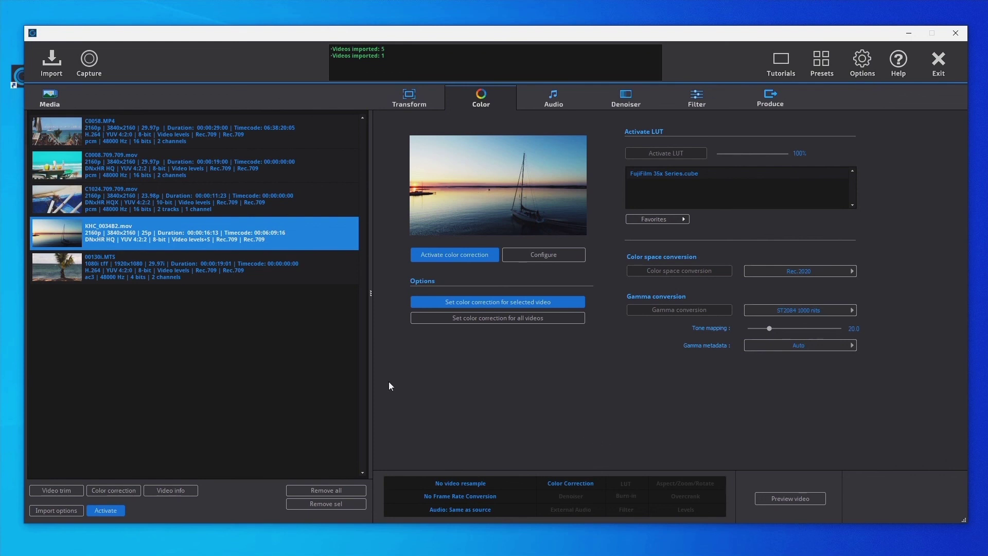
Step: Set 00130i.MTS to resample to 4K UHD 3840x2160 16:9 with deinterlaced frame rate conversion
left_click(311, 264)
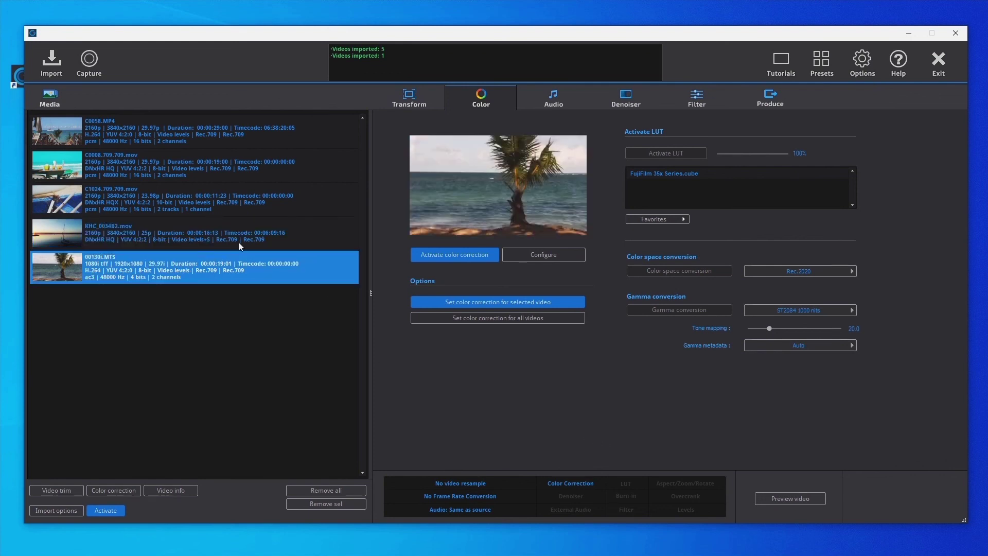
left_click(415, 96)
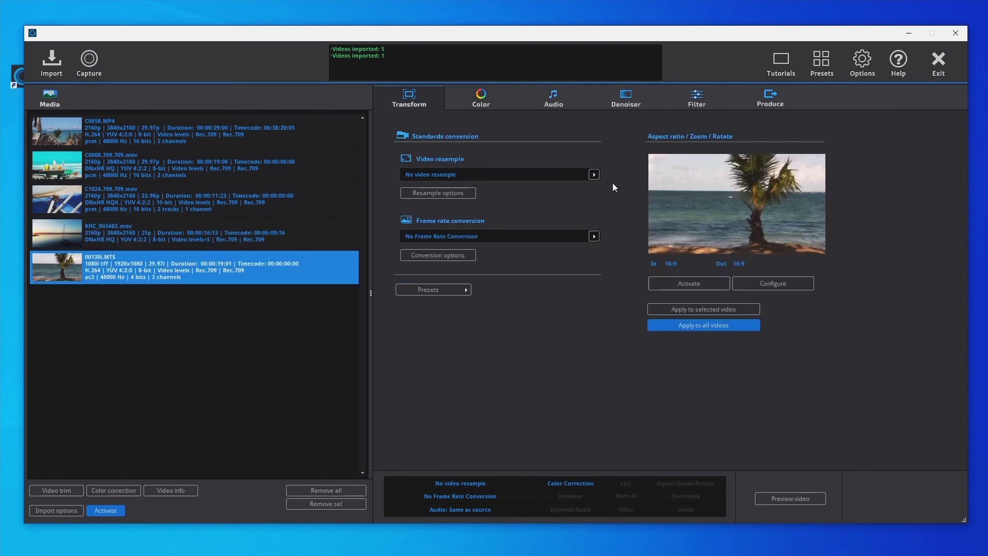
left_click(599, 175)
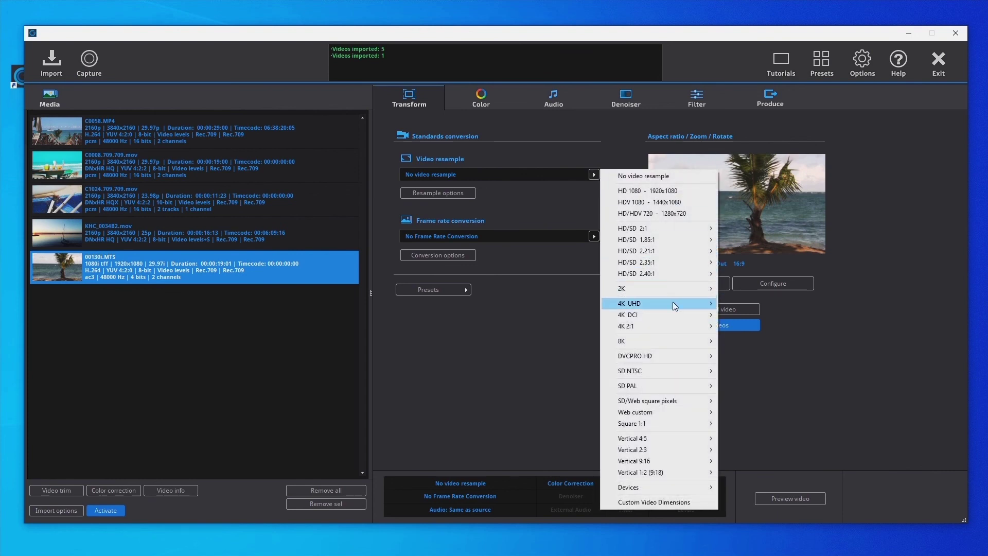
mouse_move(675, 304)
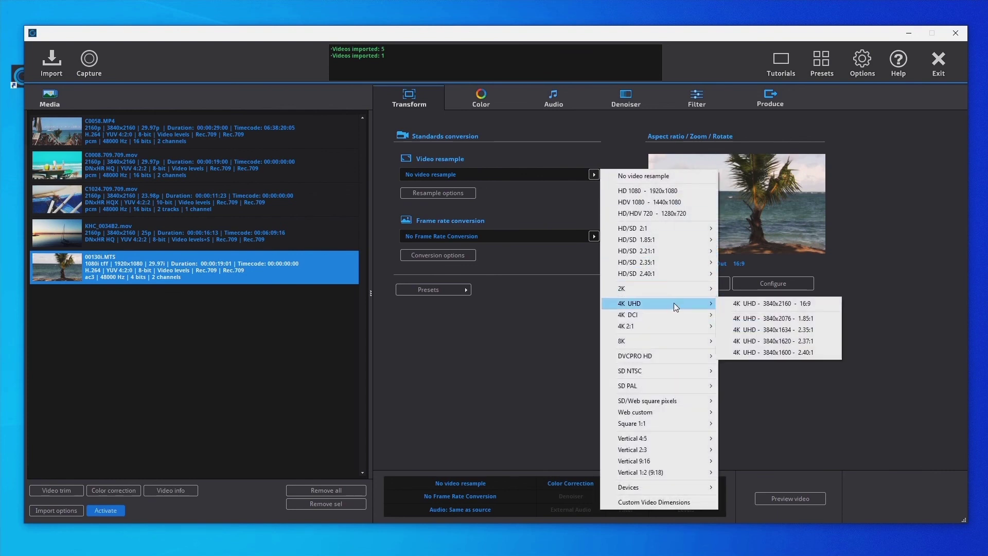
left_click(752, 304)
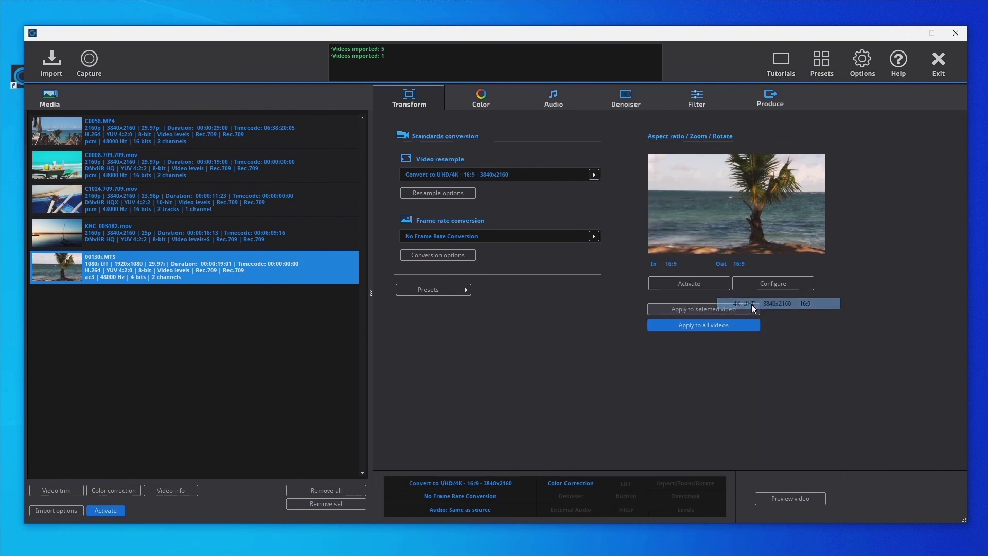
left_click(595, 236)
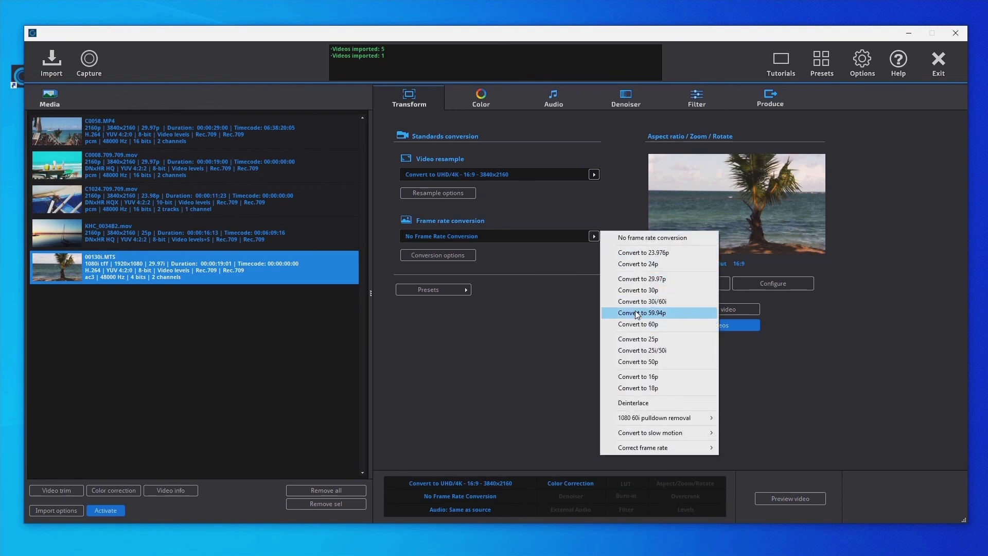
left_click(643, 405)
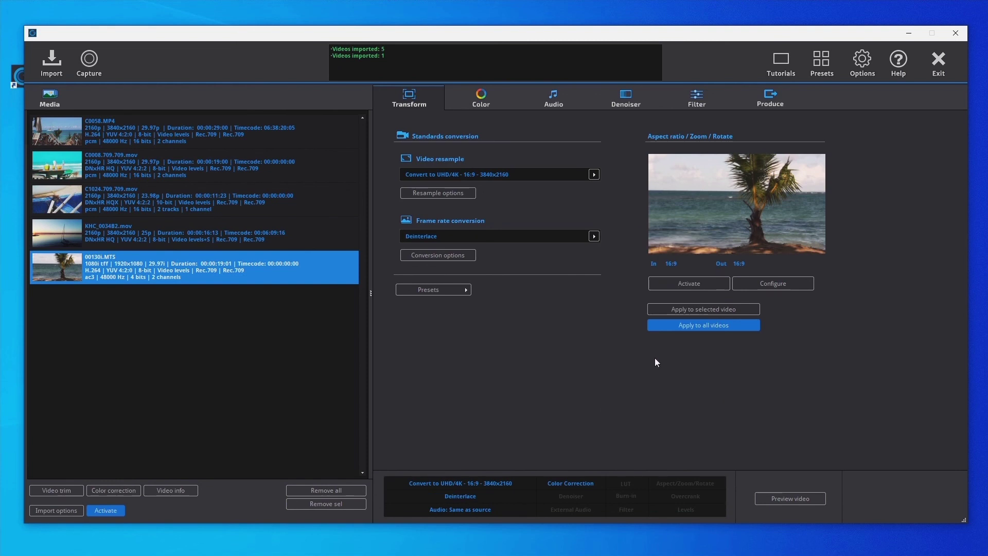
left_click(765, 102)
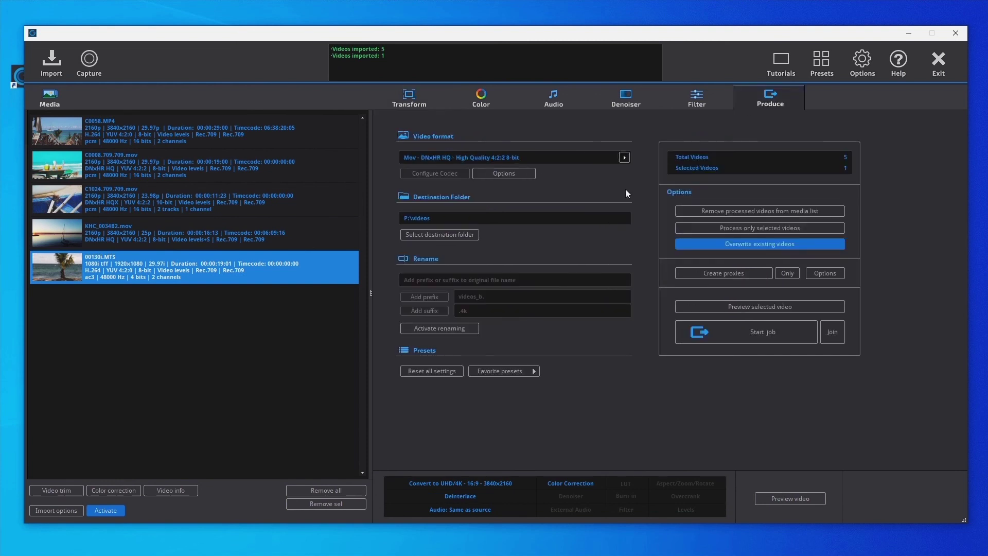
Step: Set the output format to Mov DNxHR HQX 10-bit
left_click(623, 157)
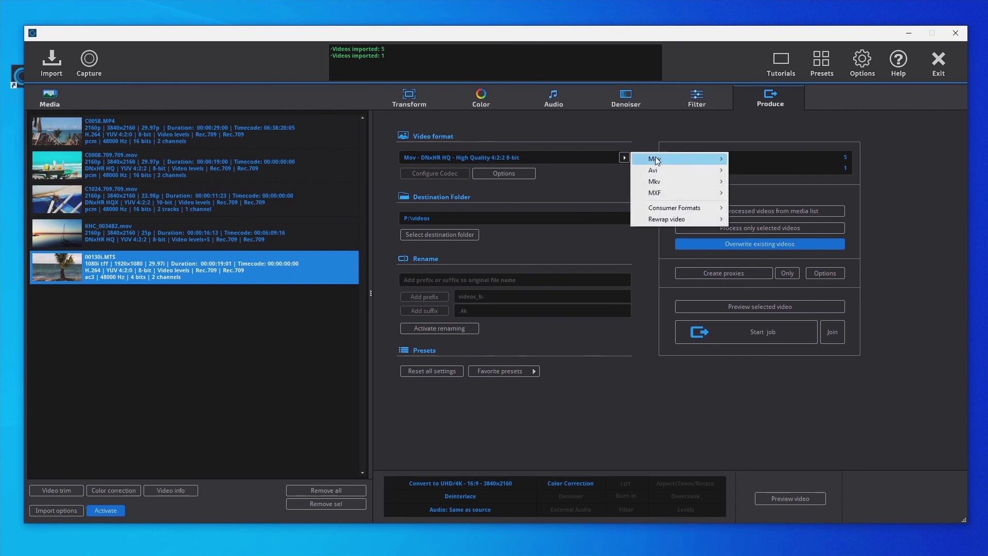
mouse_move(654, 158)
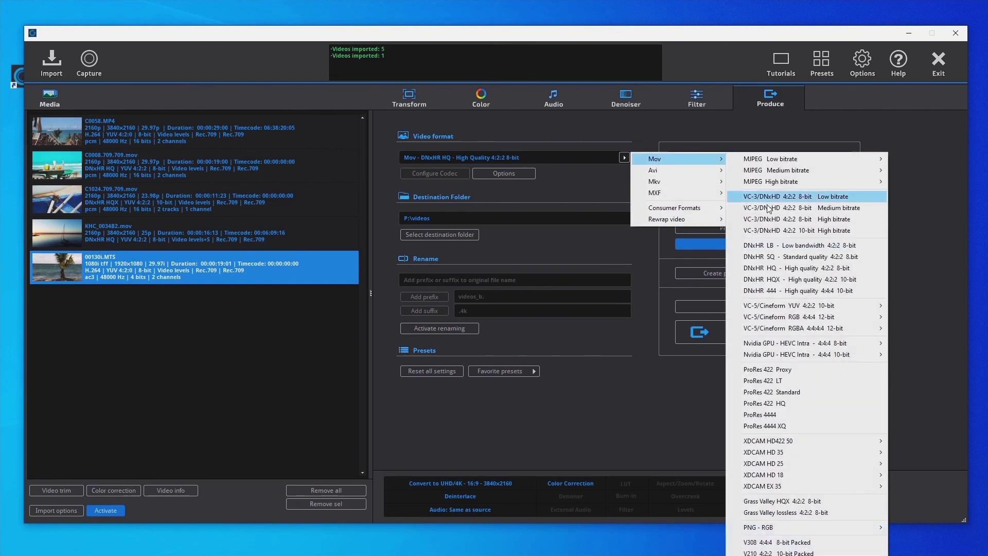
left_click(854, 283)
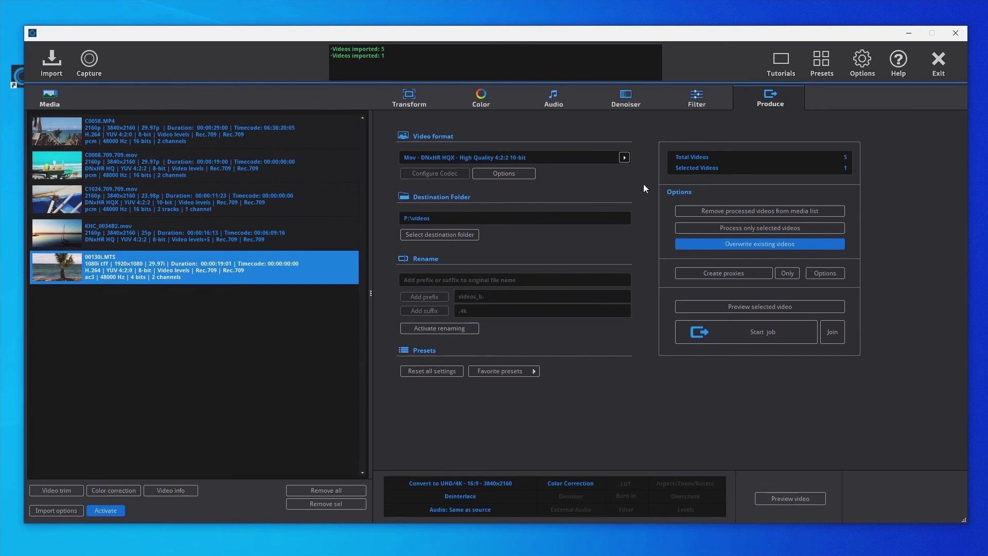
Step: Switch to MP4 Nvidia H.265/HEVC 4:2:0 10-bit HDR10 Custom Settings and confirm Rec.2020 HDR10 metadata
left_click(624, 158)
mouse_move(681, 208)
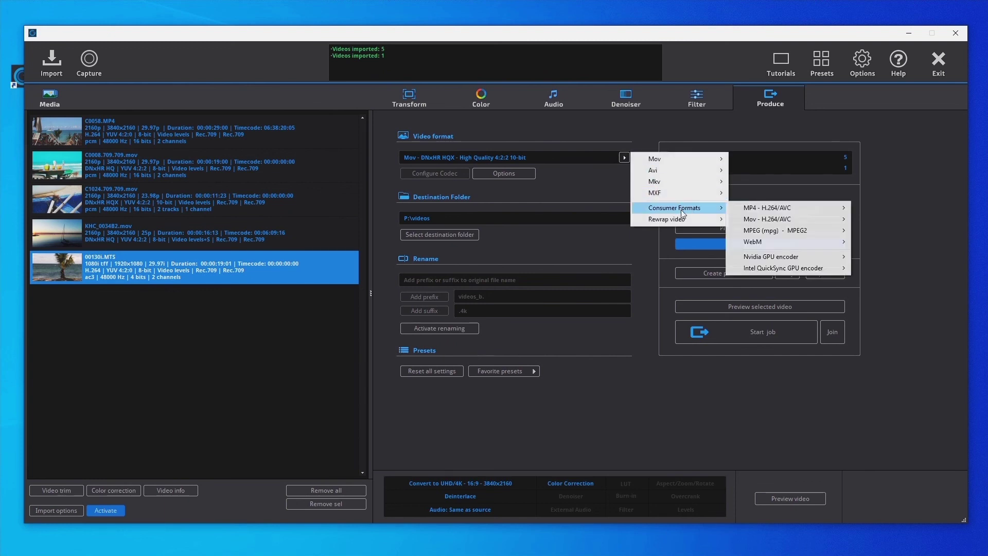
mouse_move(829, 259)
mouse_move(887, 262)
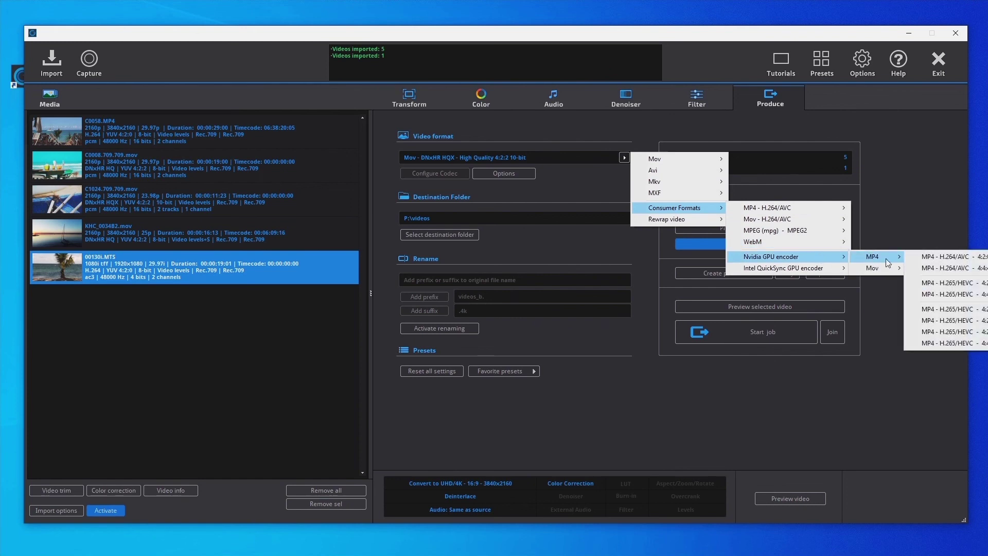
mouse_move(939, 322)
left_click(874, 321)
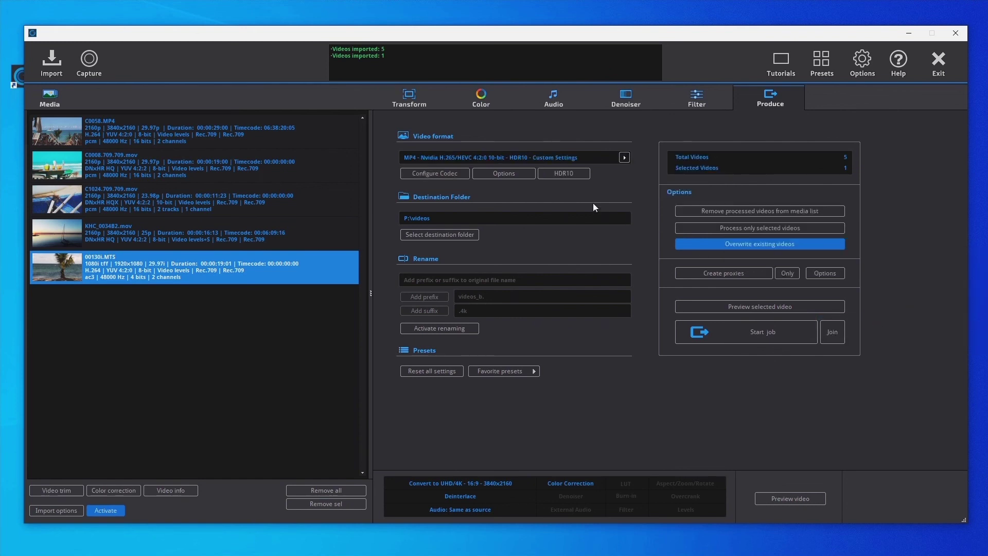
left_click(562, 174)
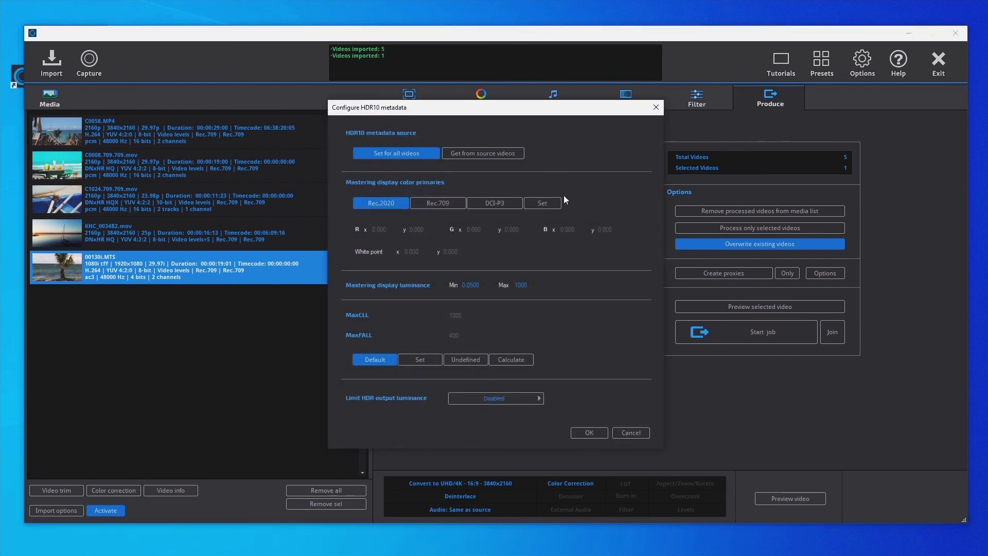
left_click(590, 433)
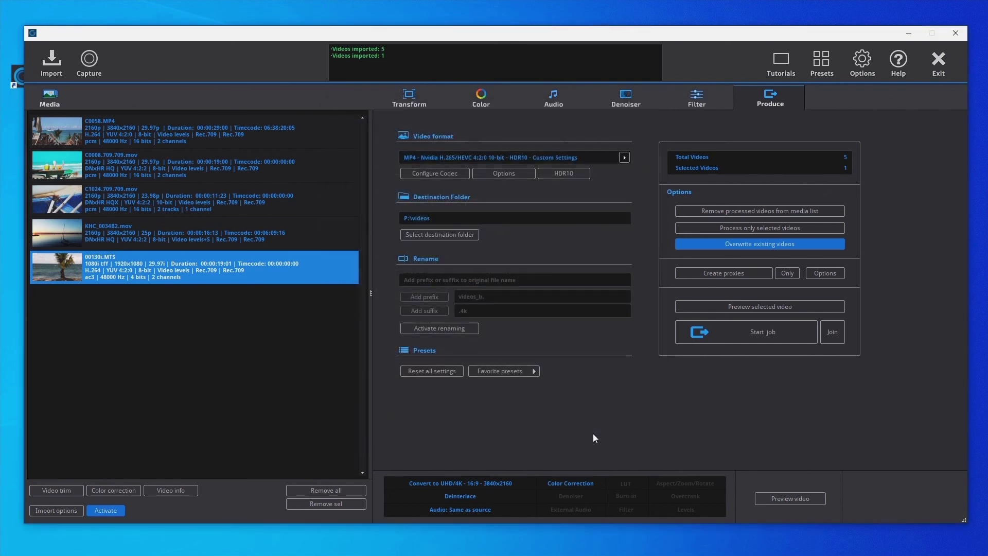